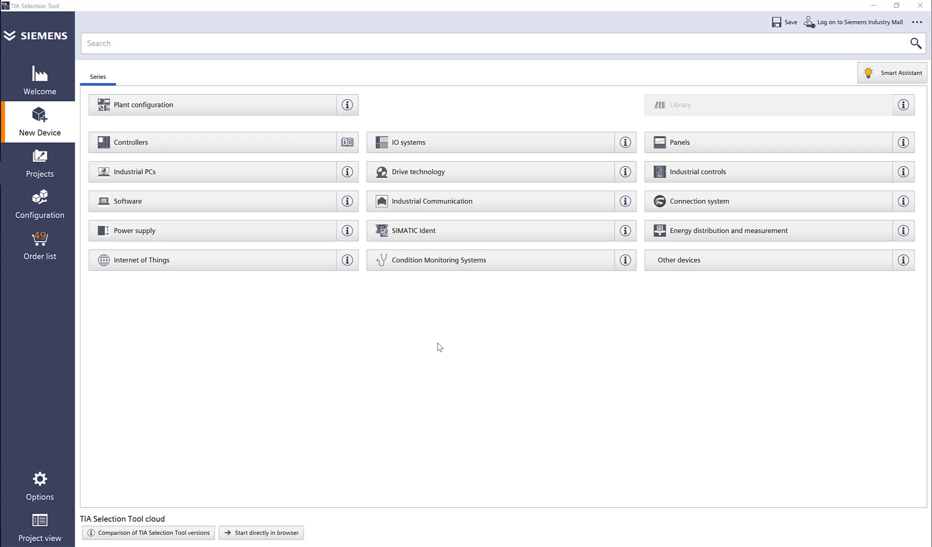
- Browse Industrial Communication to the Industrial Ethernet Switches device list
{"action": "left_click", "coordinate": [462, 204]}
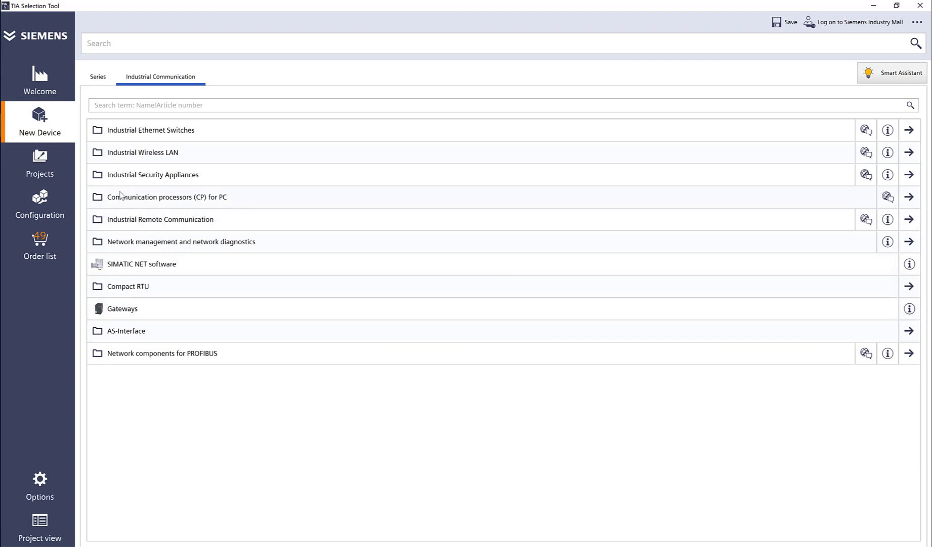
{"action": "left_click", "coordinate": [178, 137]}
- Filter the switches to 8 electrical ports, unmanaged, and check the SCALANCE XB008 and XC108 details
{"action": "left_click", "coordinate": [176, 131]}
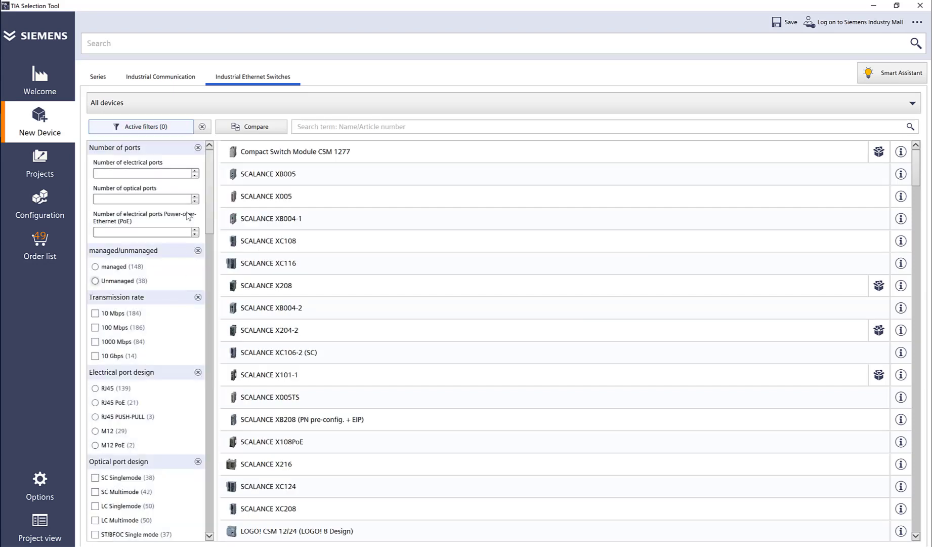
{"action": "left_click", "coordinate": [185, 176]}
{"action": "type", "text": "8"}
{"action": "left_click", "coordinate": [130, 280]}
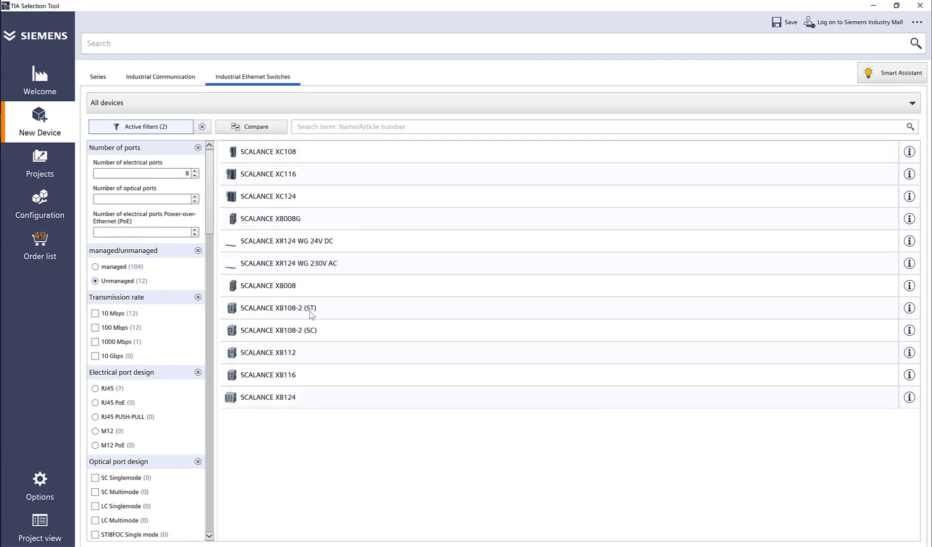
{"action": "left_click", "coordinate": [909, 286]}
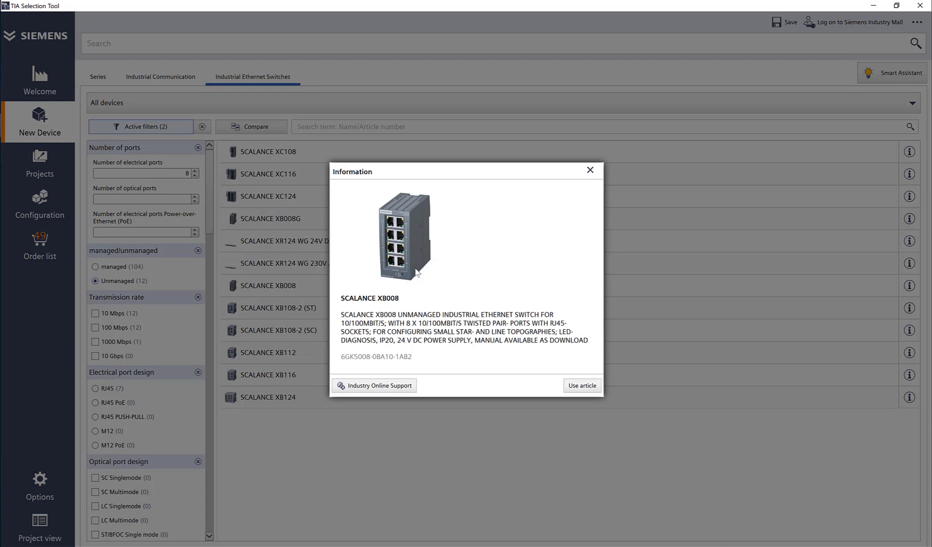
{"action": "left_click", "coordinate": [590, 170]}
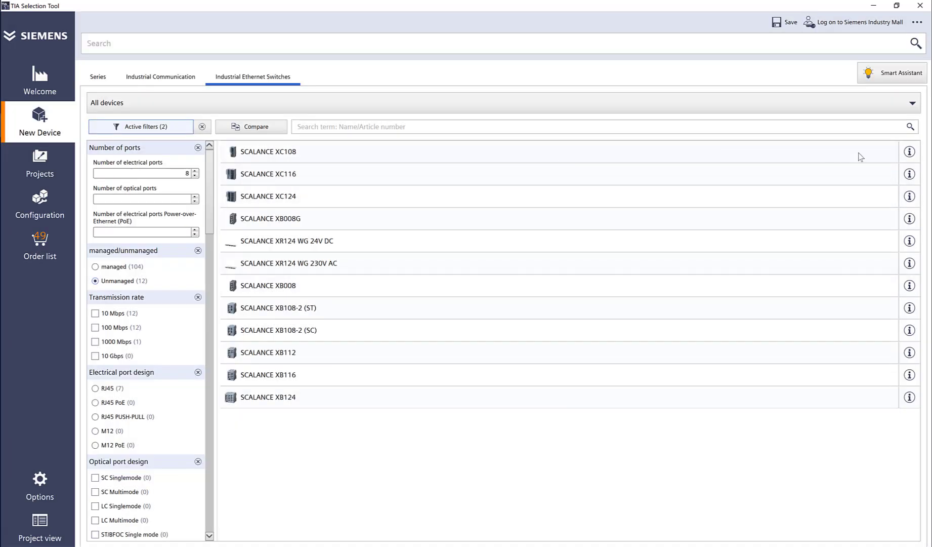
{"action": "left_click", "coordinate": [910, 151]}
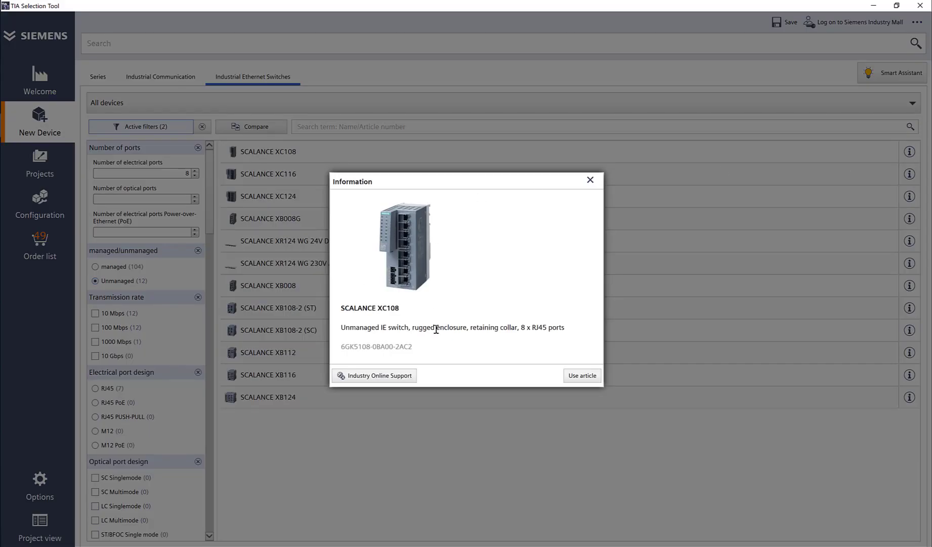
{"action": "left_click", "coordinate": [590, 180]}
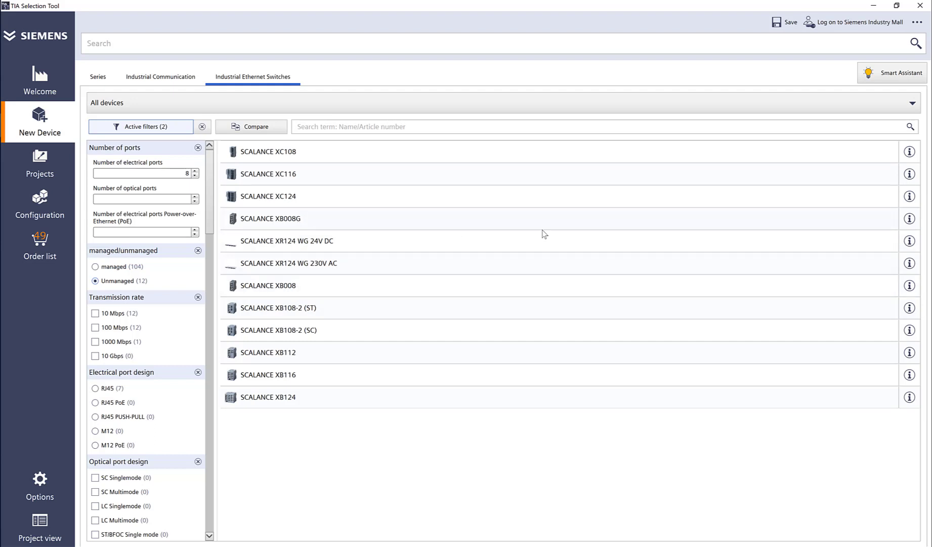
- Compare XB008G (1000 Mbit/s) with XB008 (100 Mbit/s) and add the SCALANCE XB008G to the project
{"action": "left_click", "coordinate": [909, 219]}
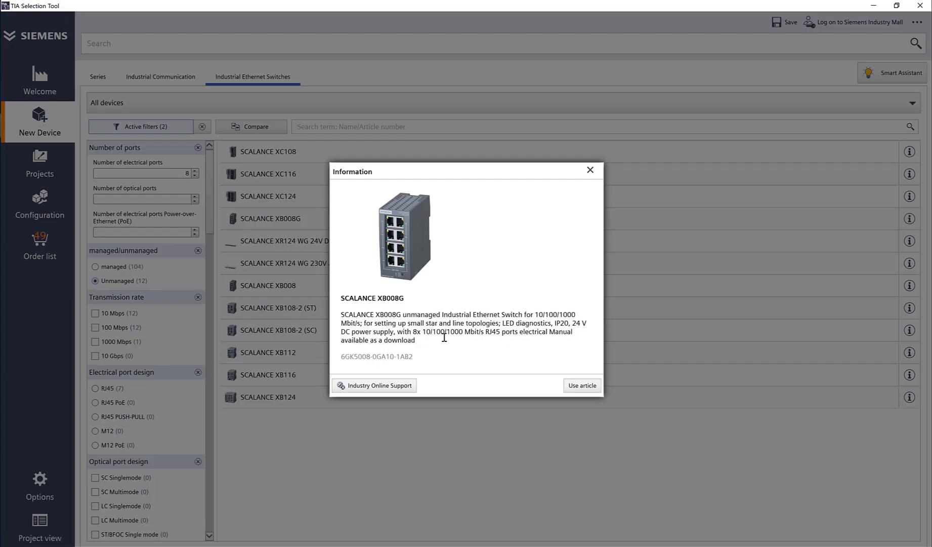
{"action": "left_click_drag", "start_coordinate": [448, 335], "coordinate": [477, 330]}
{"action": "left_click", "coordinate": [590, 170]}
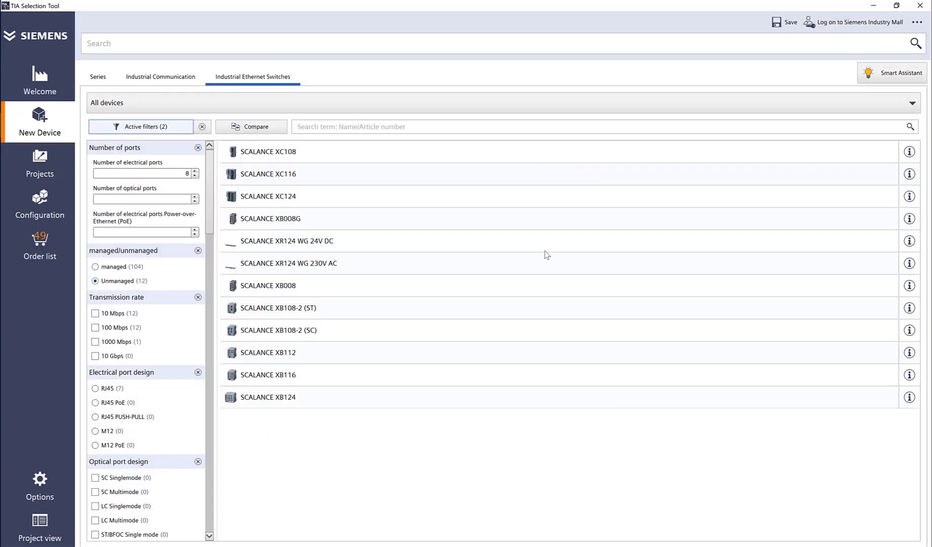
{"action": "left_click", "coordinate": [909, 286]}
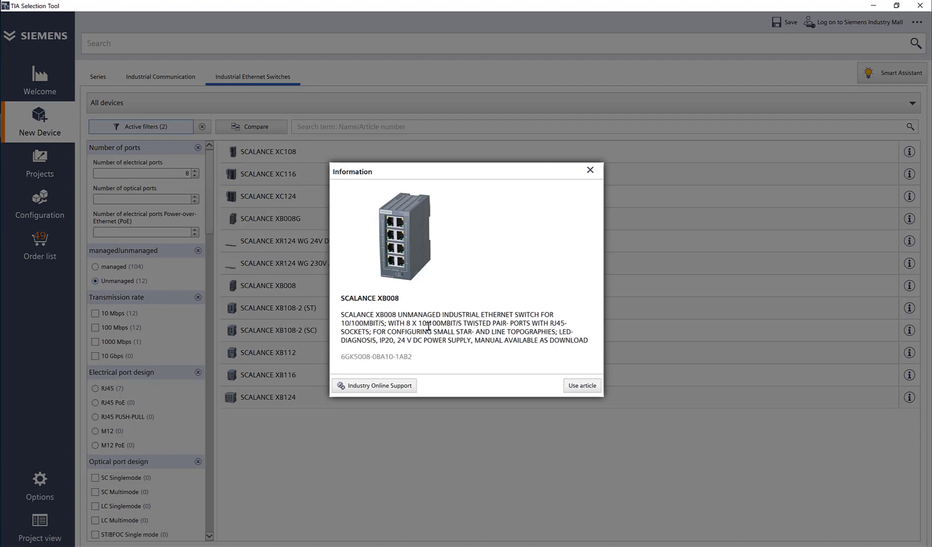
{"action": "left_click_drag", "start_coordinate": [429, 326], "coordinate": [455, 323]}
{"action": "left_click", "coordinate": [590, 169]}
{"action": "double_click", "coordinate": [284, 223]}
{"action": "left_click", "coordinate": [46, 131]}
- Reopen Industrial Ethernet Switches filtered to 8 electrical ports and managed switches
{"action": "left_click", "coordinate": [412, 201]}
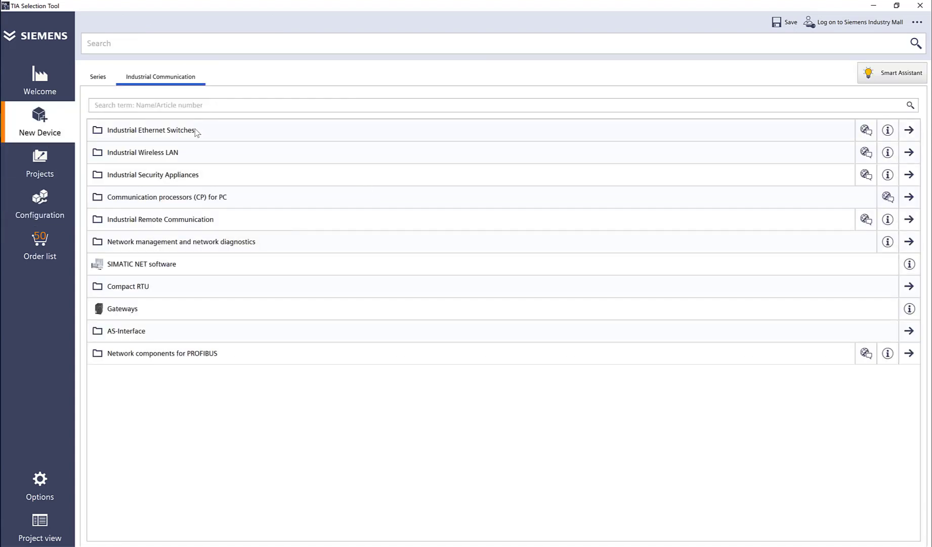
{"action": "left_click", "coordinate": [198, 130]}
{"action": "left_click", "coordinate": [183, 131]}
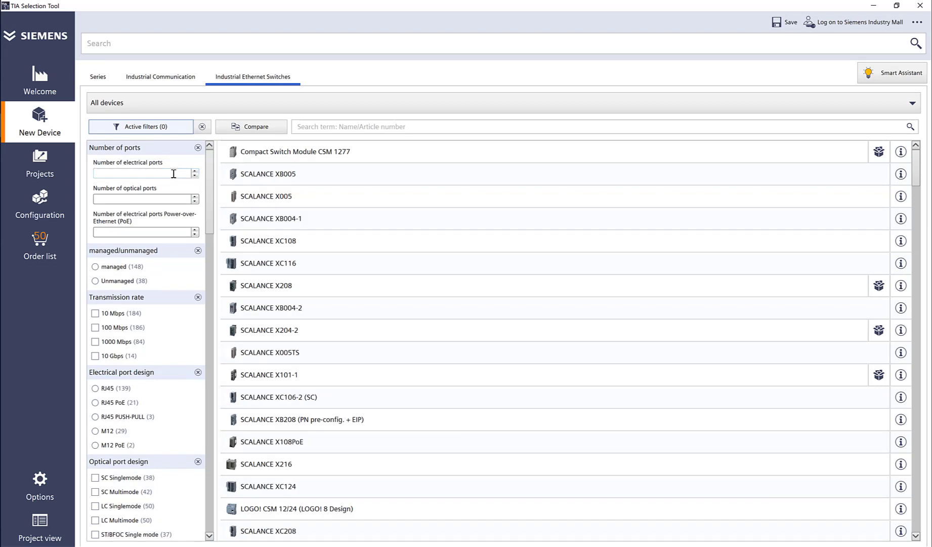
{"action": "left_click", "coordinate": [174, 174]}
{"action": "type", "text": "8"}
{"action": "left_click", "coordinate": [106, 268]}
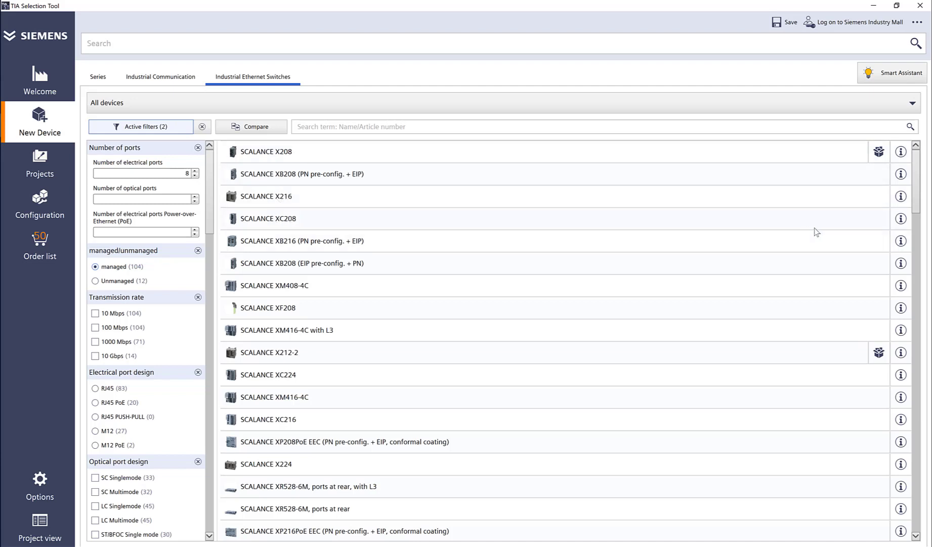
- Review the SCALANCE XC208 details and add the XC208 to the project
{"action": "left_click", "coordinate": [899, 220]}
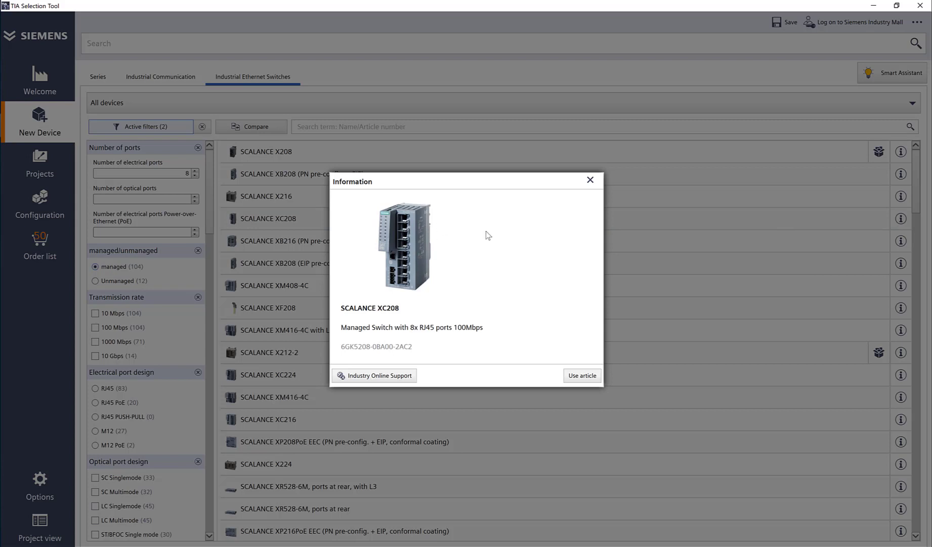
{"action": "left_click", "coordinate": [590, 180]}
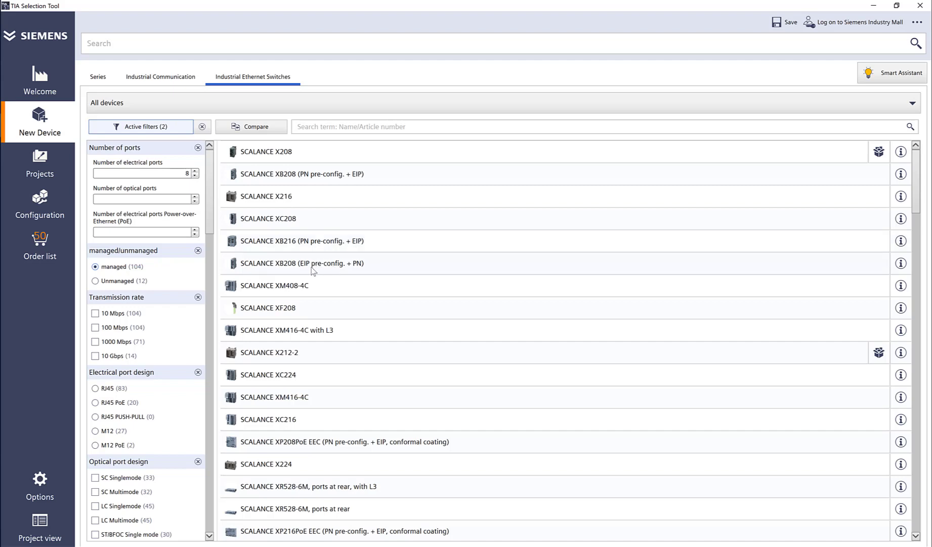
{"action": "double_click", "coordinate": [278, 219]}
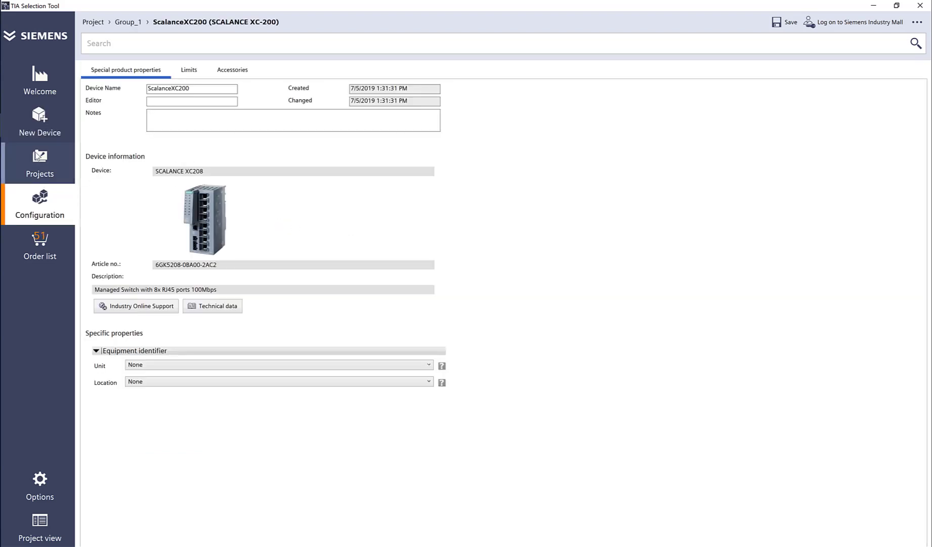
{"action": "left_click", "coordinate": [46, 130]}
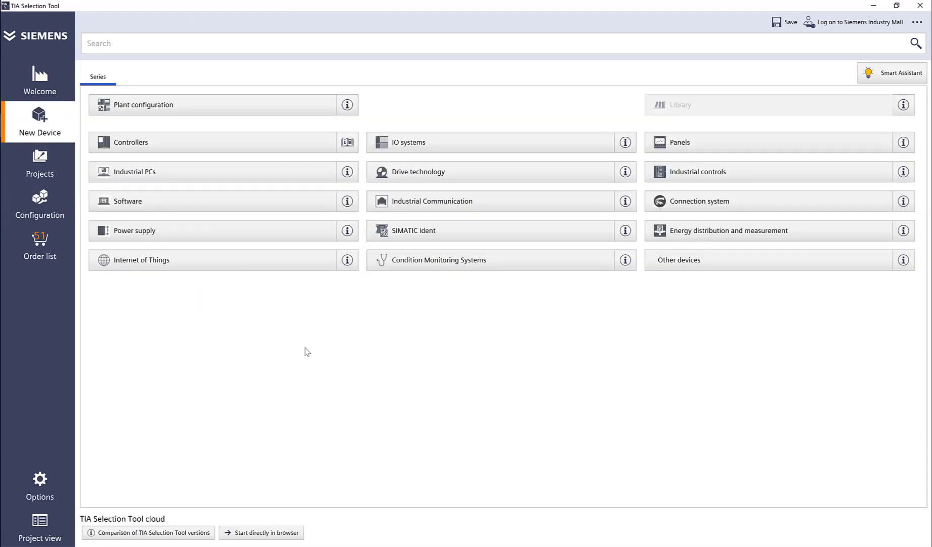
- Start a new IWLAN distance calculation from Industrial Communication's Industrial Wireless LAN tools
{"action": "left_click", "coordinate": [456, 204]}
{"action": "left_click", "coordinate": [157, 158]}
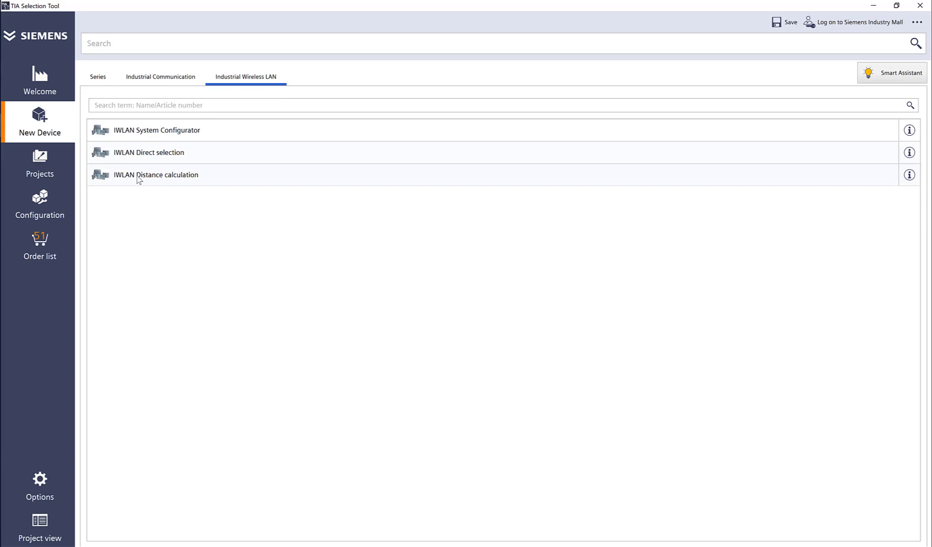
{"action": "left_click", "coordinate": [193, 179]}
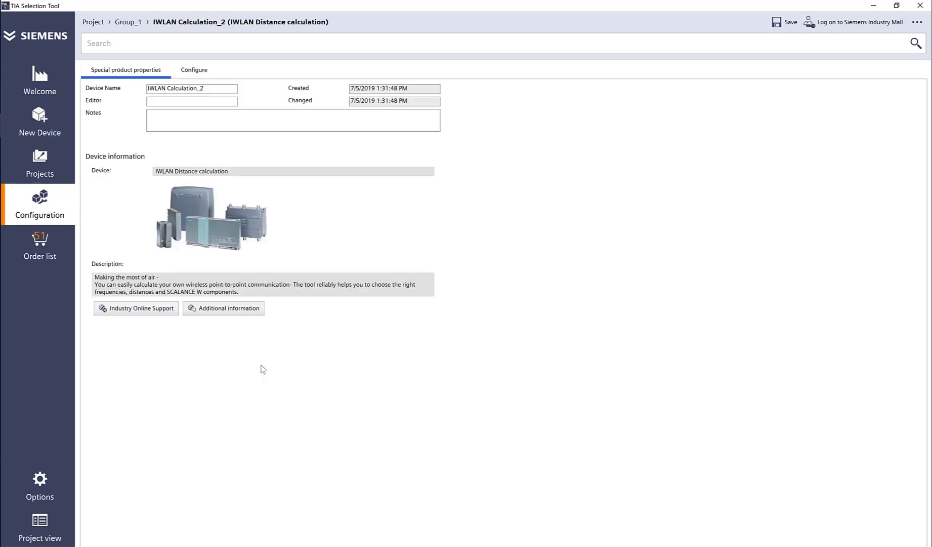
- In the calculation's Settings, set the country to United States and the standard to 802.11ng
{"action": "left_click", "coordinate": [198, 70]}
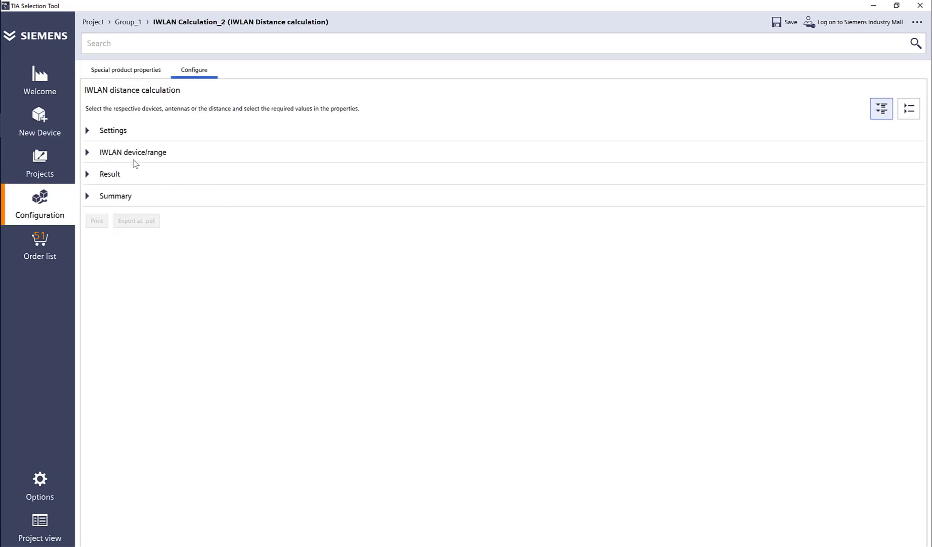
{"action": "left_click", "coordinate": [87, 130]}
{"action": "left_click", "coordinate": [148, 168]}
{"action": "scroll", "coordinate": [142, 223], "scroll_direction": "down", "scroll_amount": 20}
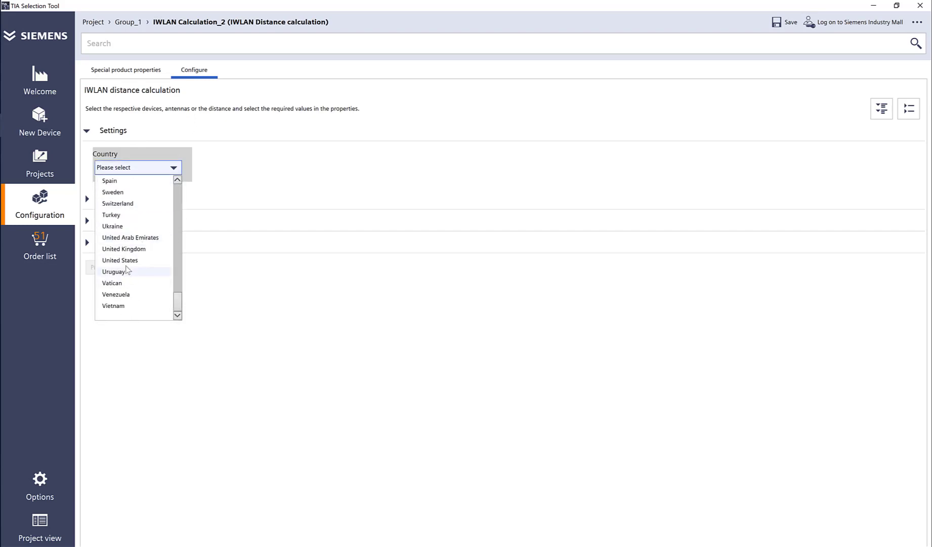
{"action": "left_click", "coordinate": [131, 262]}
{"action": "left_click", "coordinate": [235, 169]}
{"action": "left_click", "coordinate": [232, 226]}
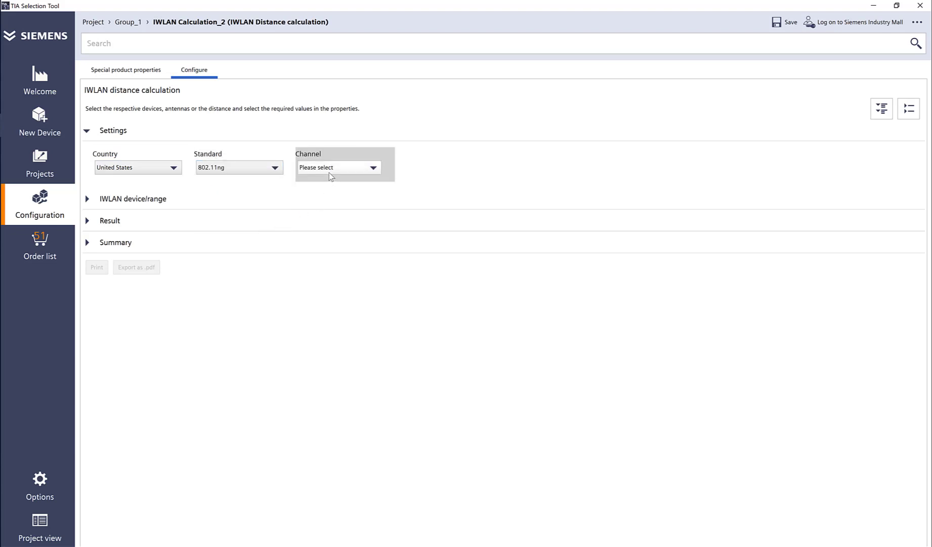
- Choose channel 1 (2412 MHz), without PROFINET (DCF), HT20 width and a 400 ns guard interval
{"action": "left_click", "coordinate": [331, 170]}
{"action": "left_click", "coordinate": [337, 189]}
{"action": "left_click", "coordinate": [428, 175]}
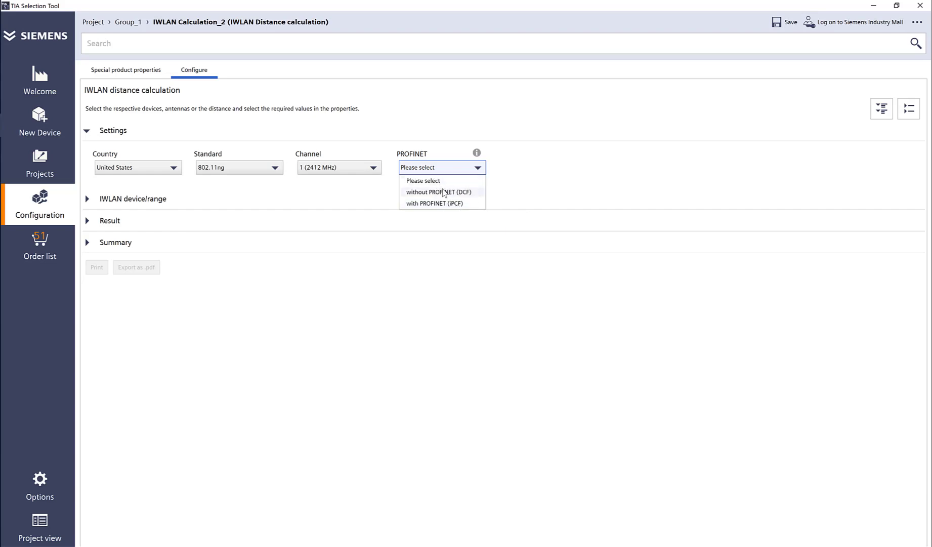
{"action": "left_click", "coordinate": [438, 192]}
{"action": "left_click", "coordinate": [576, 168]}
{"action": "left_click", "coordinate": [528, 190]}
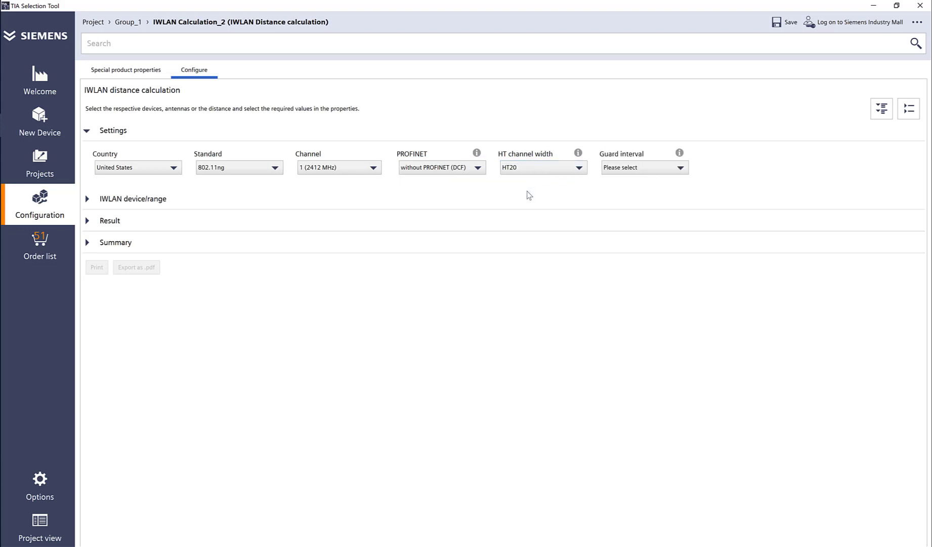
{"action": "left_click", "coordinate": [647, 171]}
{"action": "left_click", "coordinate": [637, 190]}
- Expand IWLAN device/range and compare SCALANCE W761-1 and W774-1 RJ45 (USA) access points for node 1
{"action": "left_click", "coordinate": [88, 200]}
{"action": "left_click", "coordinate": [332, 241]}
{"action": "left_click", "coordinate": [338, 241]}
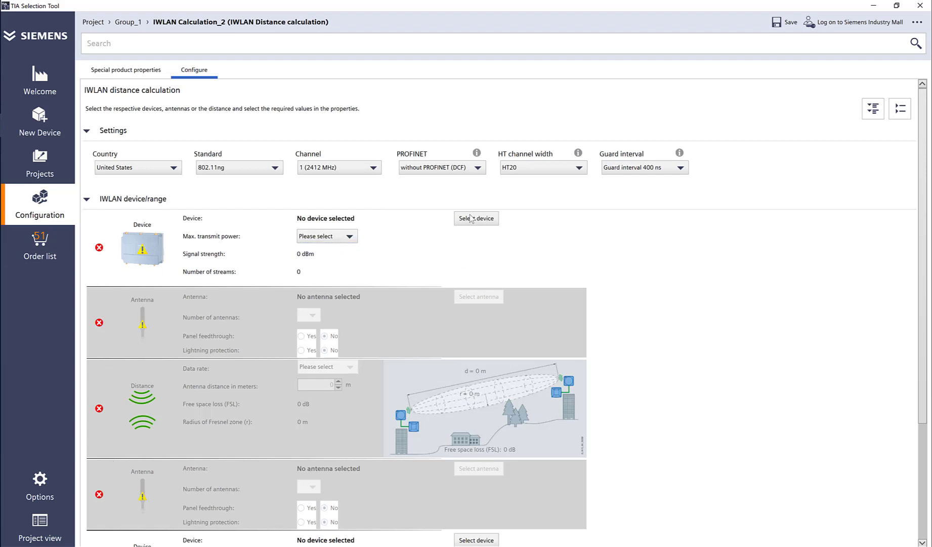
{"action": "left_click", "coordinate": [476, 218]}
{"action": "left_click", "coordinate": [319, 187]}
{"action": "left_click", "coordinate": [383, 194]}
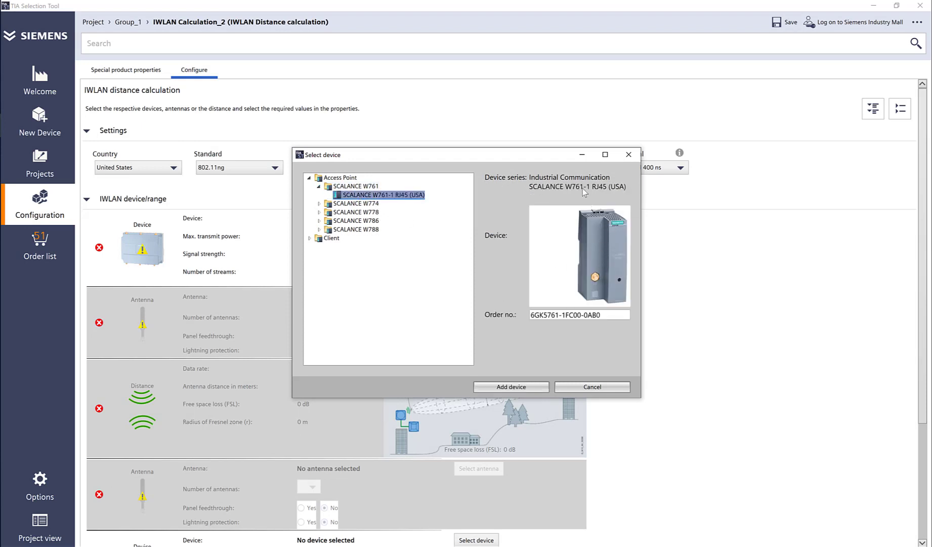
{"action": "left_click", "coordinate": [338, 204]}
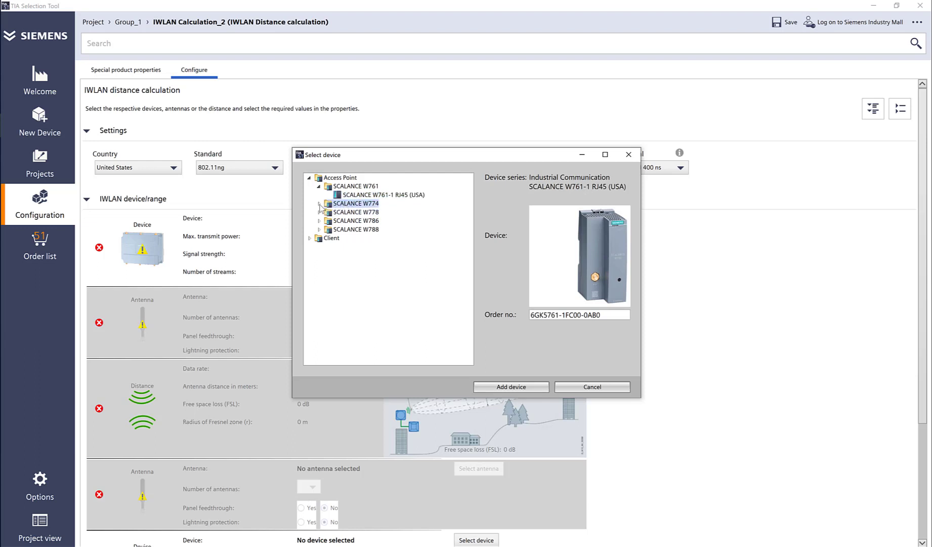
{"action": "left_click", "coordinate": [319, 203]}
{"action": "left_click", "coordinate": [372, 213]}
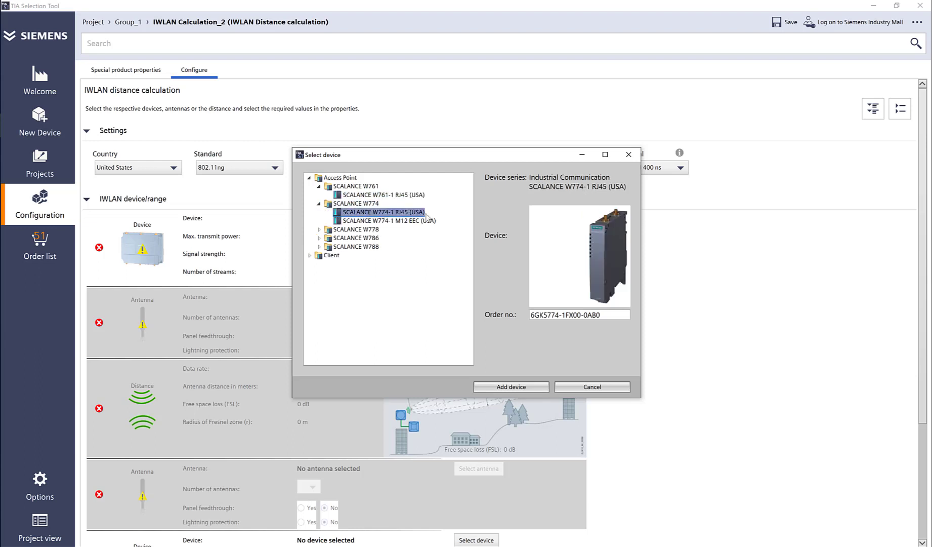
{"action": "left_click", "coordinate": [405, 196]}
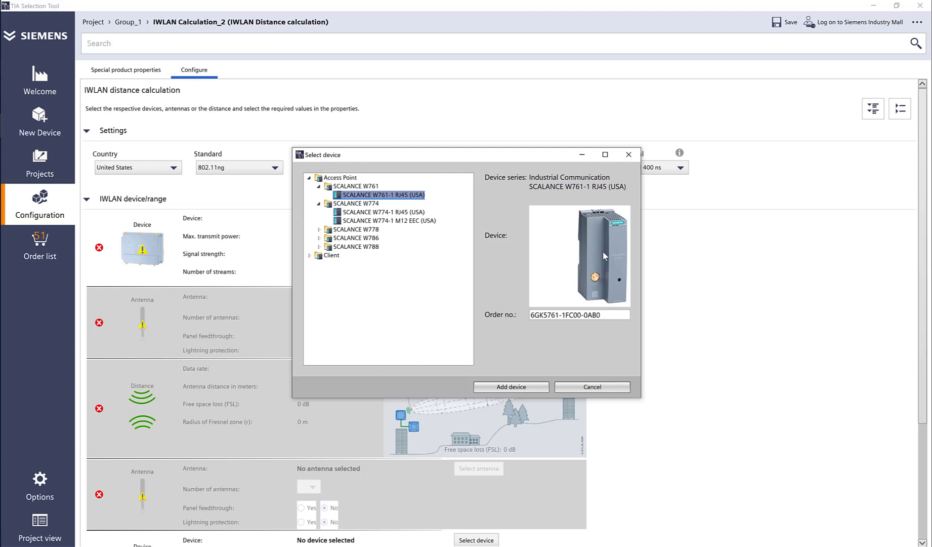
{"action": "left_click", "coordinate": [411, 213]}
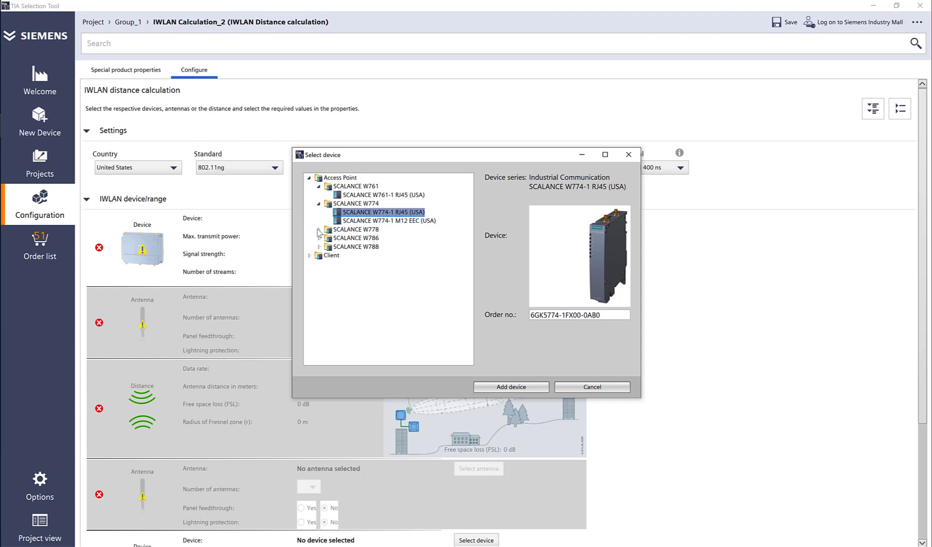
- After previewing the W778 and W788 models, add SCALANCE W774-1 RJ45 (USA) to node 1
{"action": "left_click", "coordinate": [319, 229]}
{"action": "left_click", "coordinate": [375, 238]}
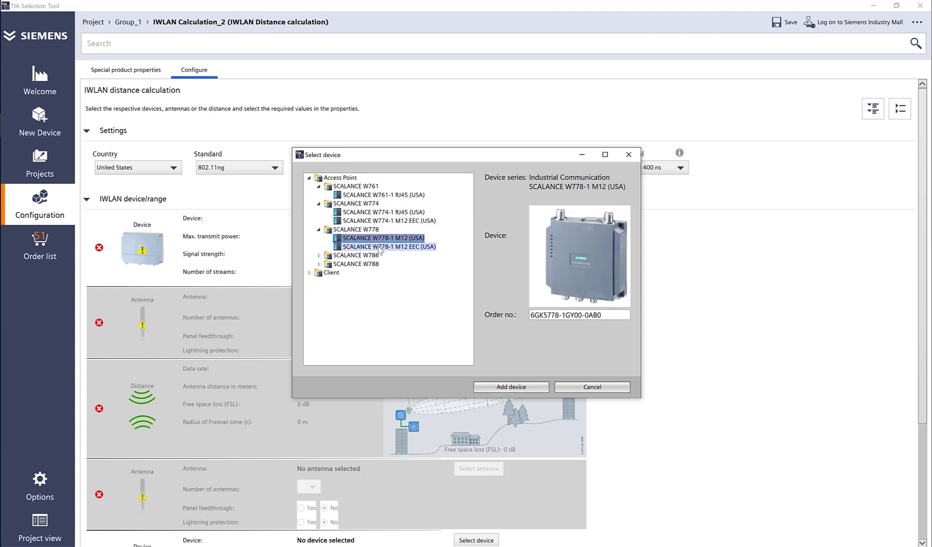
{"action": "left_click", "coordinate": [380, 247]}
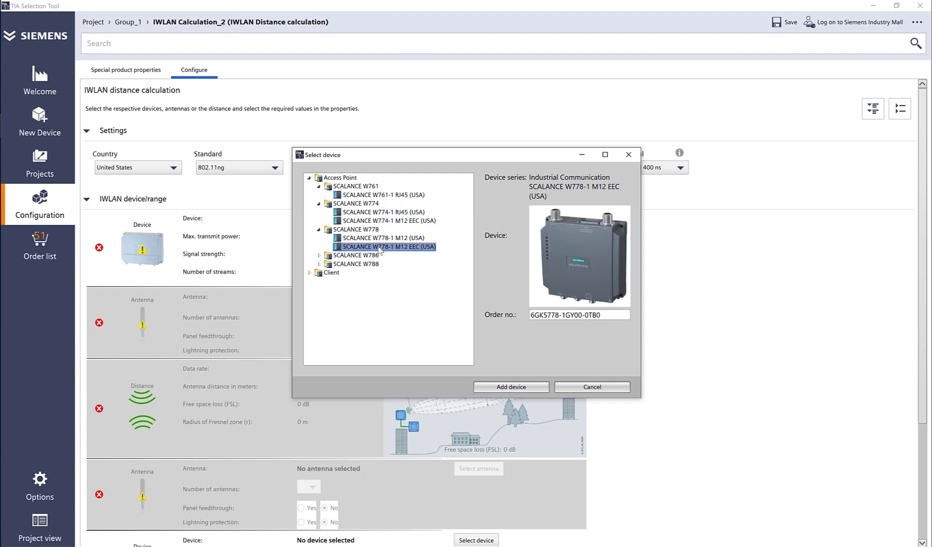
{"action": "left_click", "coordinate": [318, 255]}
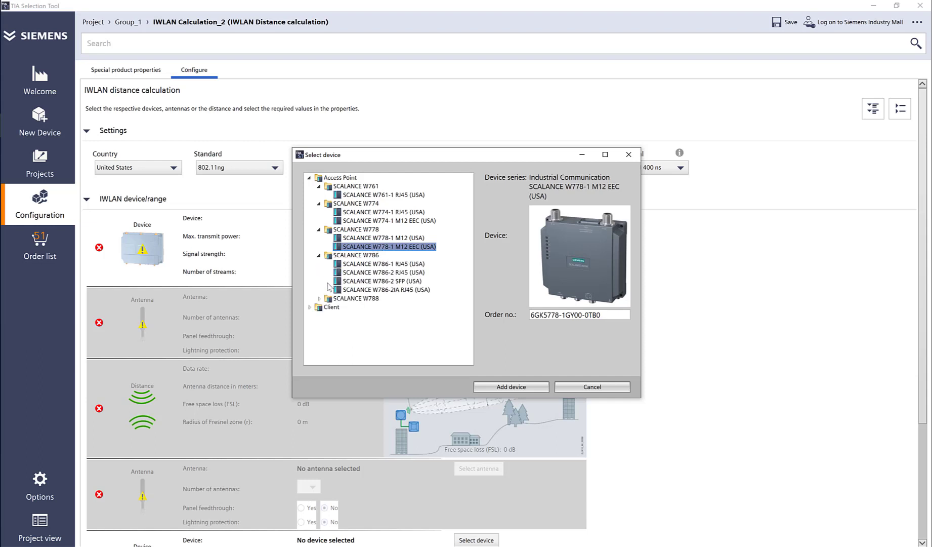
{"action": "left_click", "coordinate": [319, 298]}
{"action": "left_click", "coordinate": [388, 308]}
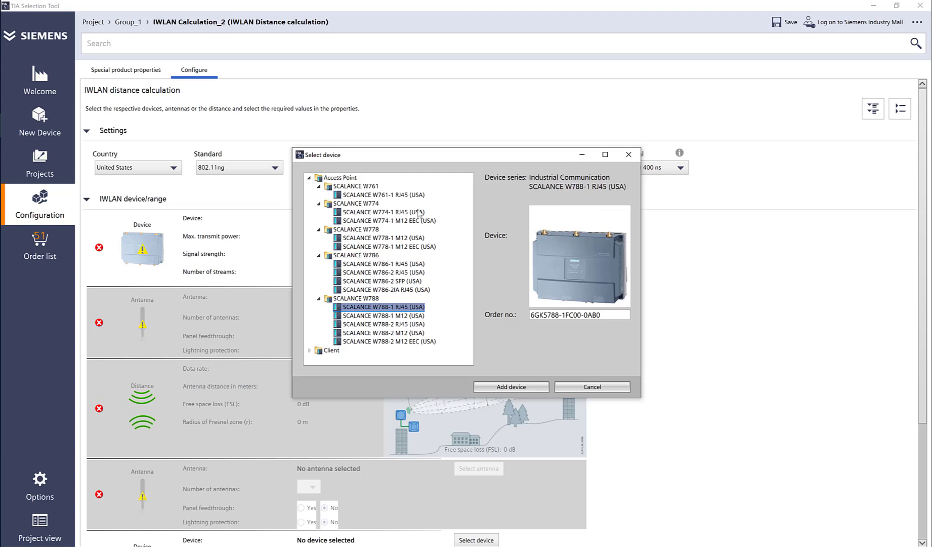
{"action": "left_click", "coordinate": [401, 212]}
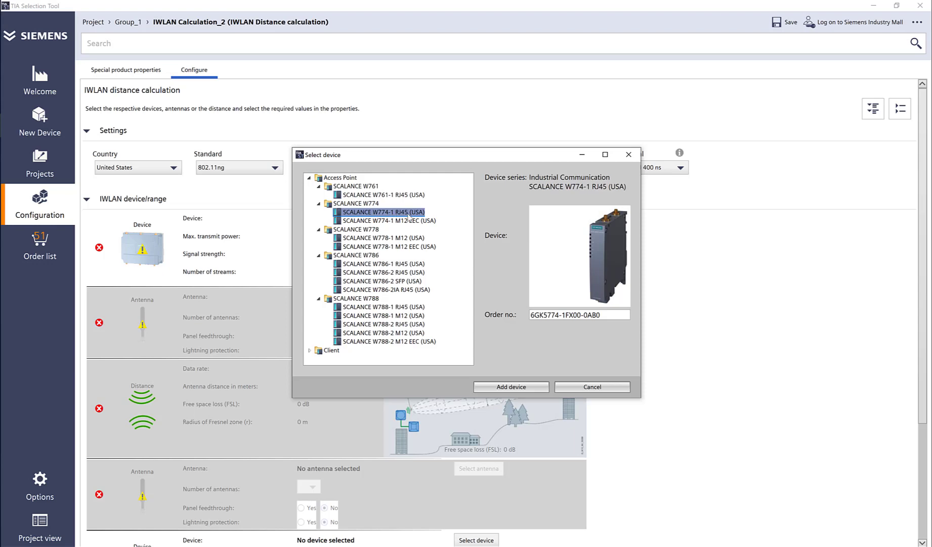
{"action": "left_click", "coordinate": [512, 387]}
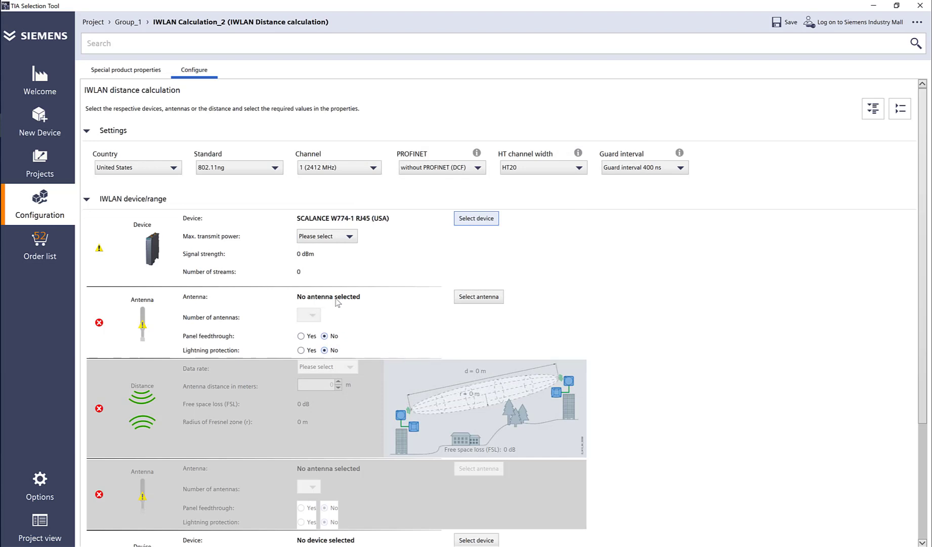
- Browse node 1's remote antennas, including ANT795-6MT and RCoax ANT792-4DN
{"action": "left_click", "coordinate": [485, 301]}
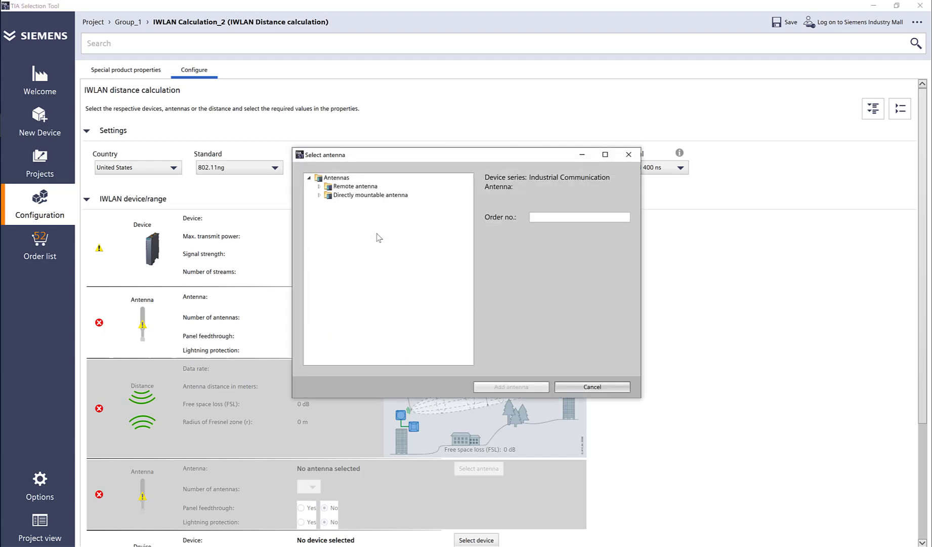
{"action": "left_click", "coordinate": [319, 186]}
{"action": "left_click", "coordinate": [375, 194]}
{"action": "left_click", "coordinate": [373, 203]}
{"action": "left_click", "coordinate": [373, 212]}
{"action": "left_click", "coordinate": [377, 220]}
{"action": "left_click", "coordinate": [379, 228]}
{"action": "left_click", "coordinate": [378, 237]}
{"action": "left_click", "coordinate": [378, 246]}
- Compare the directly mountable ANT795-4MC and 4MD, then add Antenna ANT795-4MA to node 1
{"action": "left_click", "coordinate": [374, 255]}
{"action": "left_click", "coordinate": [319, 255]}
{"action": "left_click", "coordinate": [373, 264]}
{"action": "left_click", "coordinate": [379, 272]}
{"action": "left_click", "coordinate": [381, 265]}
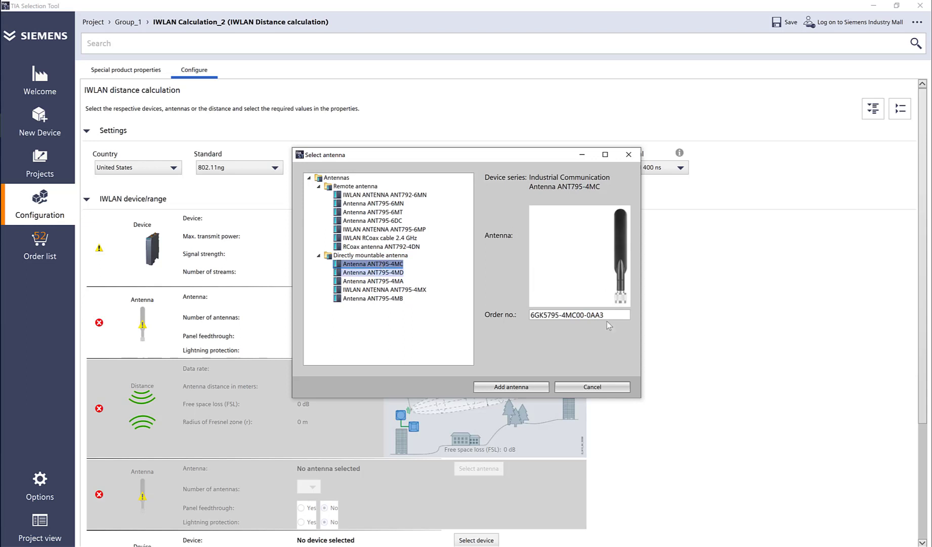
{"action": "left_click", "coordinate": [386, 272]}
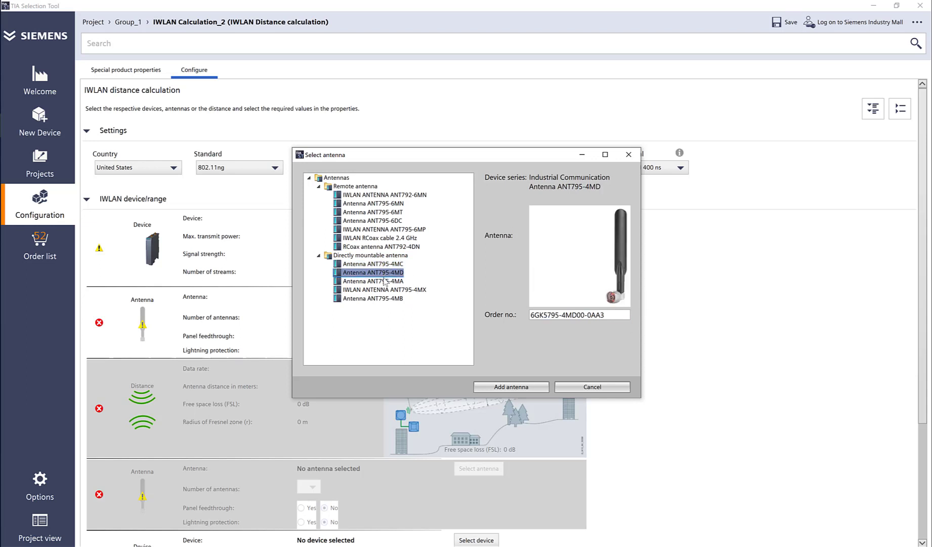
{"action": "left_click", "coordinate": [384, 281]}
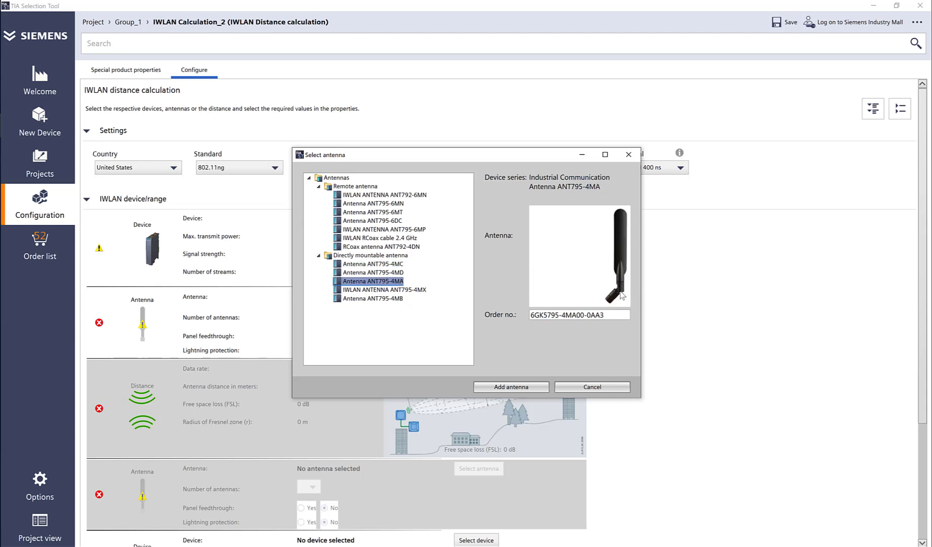
{"action": "left_click", "coordinate": [535, 388]}
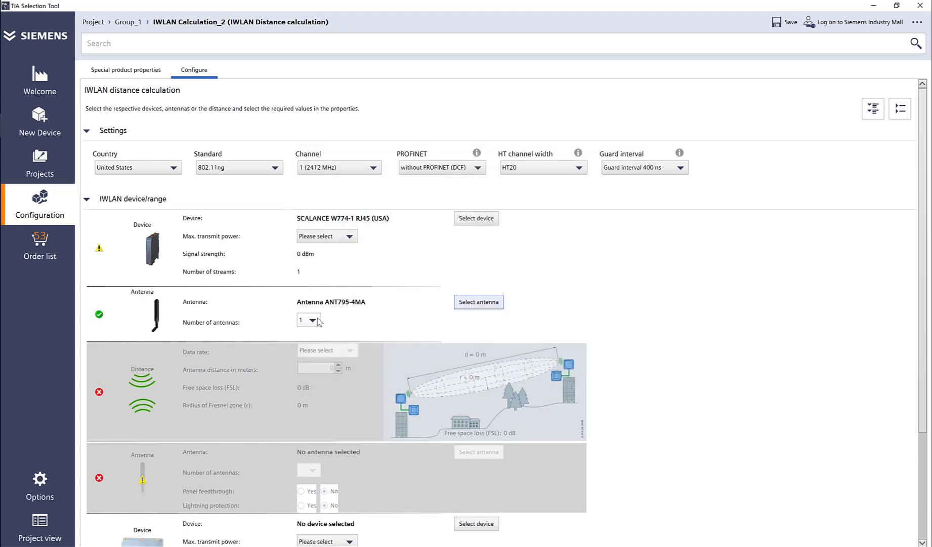
- Give node 1 two antennas and a 20 dB max transmit power
{"action": "left_click", "coordinate": [317, 319]}
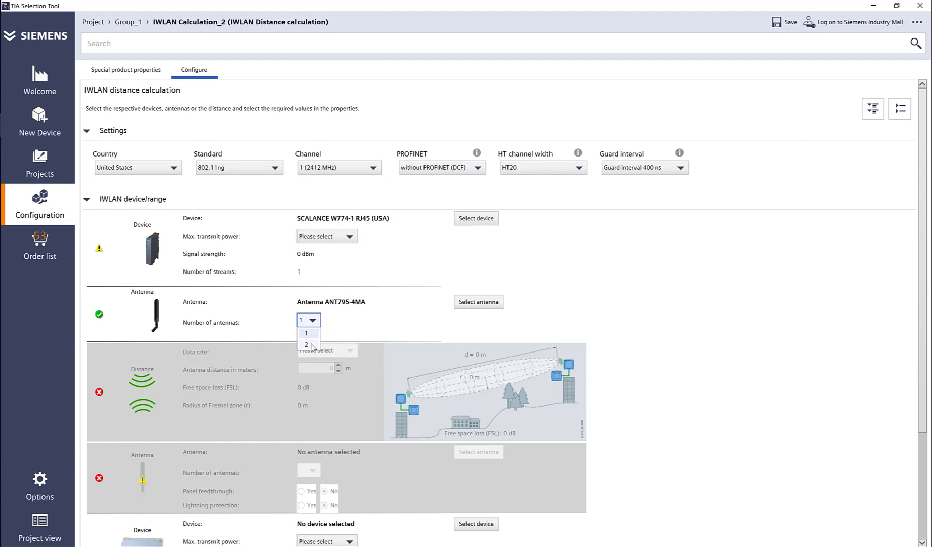
{"action": "left_click", "coordinate": [307, 344]}
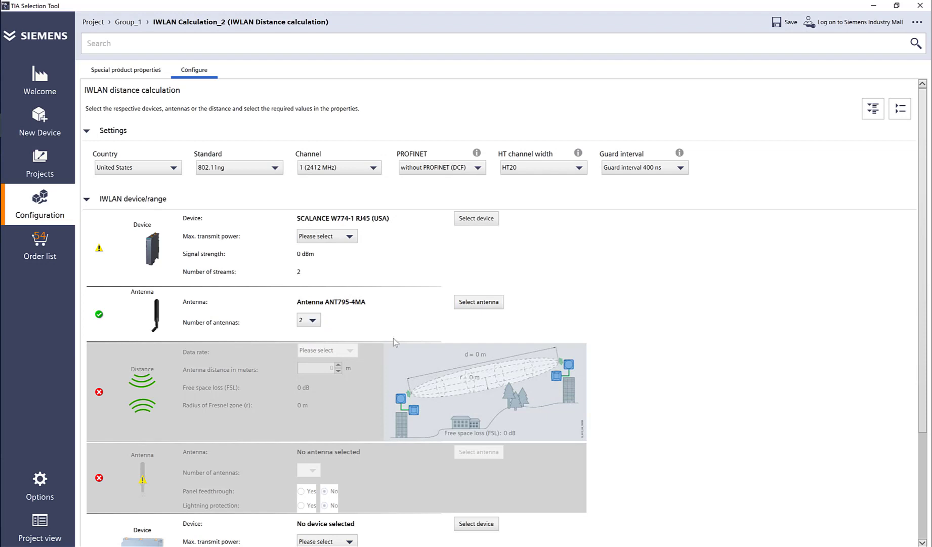
{"action": "left_click", "coordinate": [332, 238]}
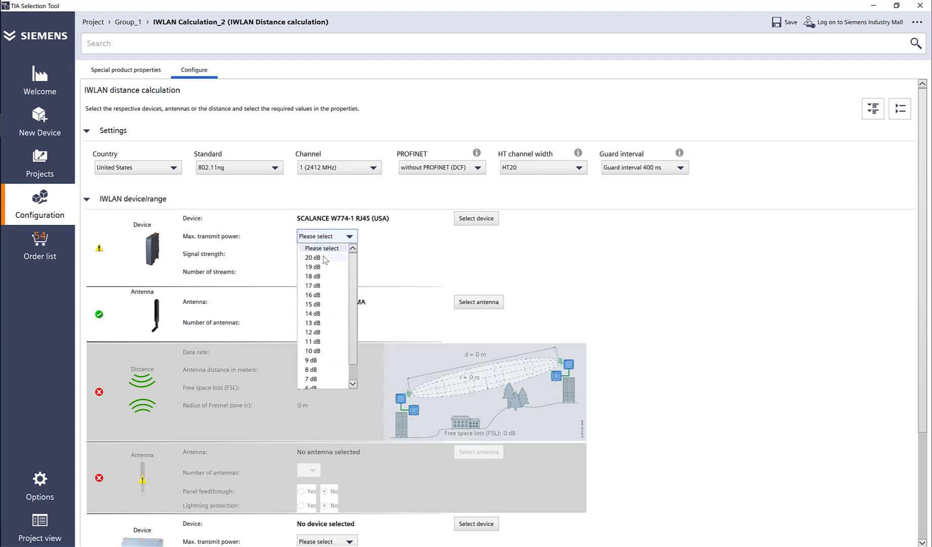
{"action": "left_click", "coordinate": [320, 258]}
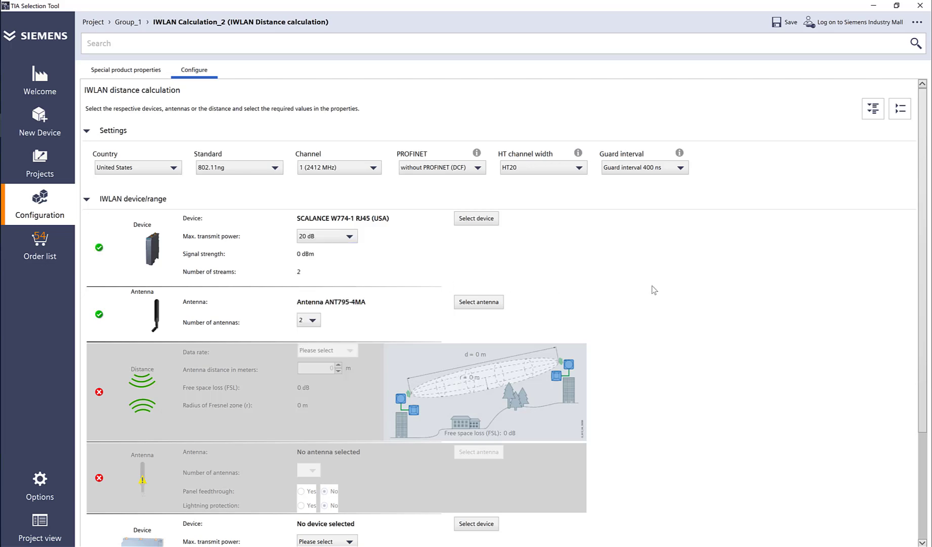
- Apply node 1's settings and devices to node 2
{"action": "scroll", "coordinate": [652, 286], "scroll_direction": "down", "scroll_amount": 2}
{"action": "scroll", "coordinate": [661, 293], "scroll_direction": "down", "scroll_amount": 1}
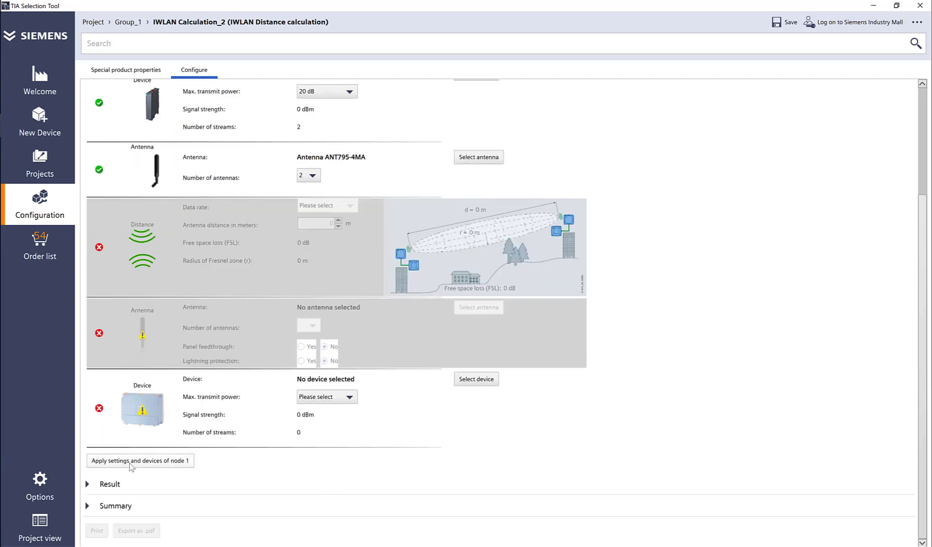
{"action": "left_click", "coordinate": [173, 463]}
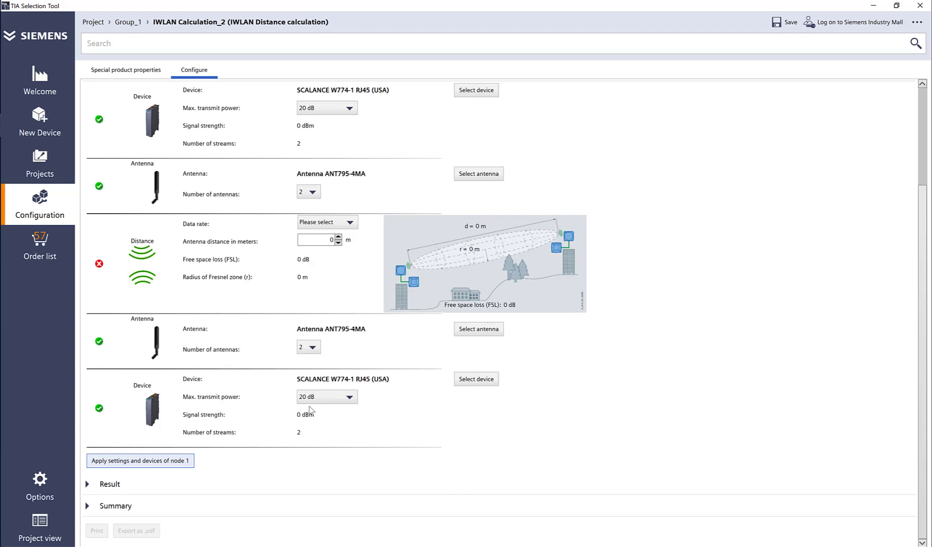
- Browse the W721 and W722 clients, then make SCALANCE W734-1 RJ45 (USA) node 2's device
{"action": "left_click", "coordinate": [489, 376]}
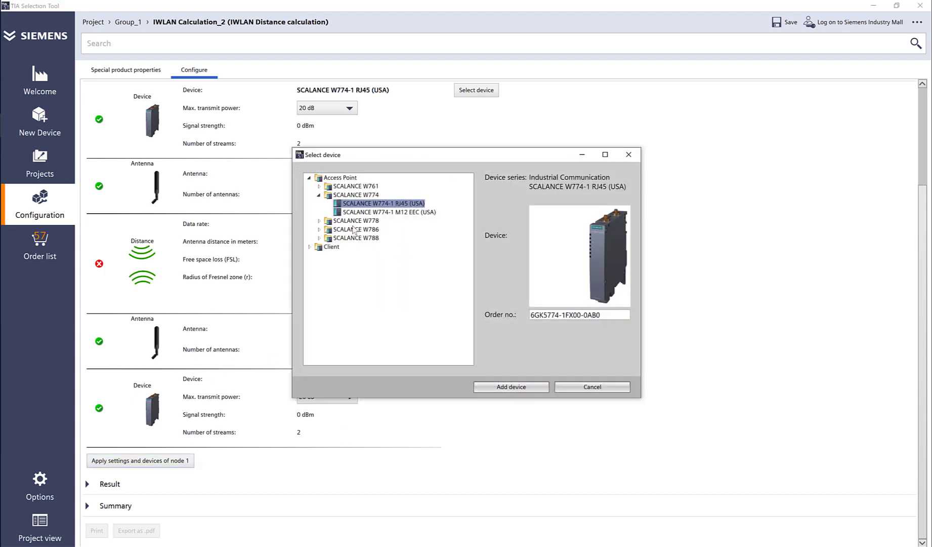
{"action": "left_click", "coordinate": [310, 246]}
{"action": "double_click", "coordinate": [349, 255]}
{"action": "left_click", "coordinate": [359, 264]}
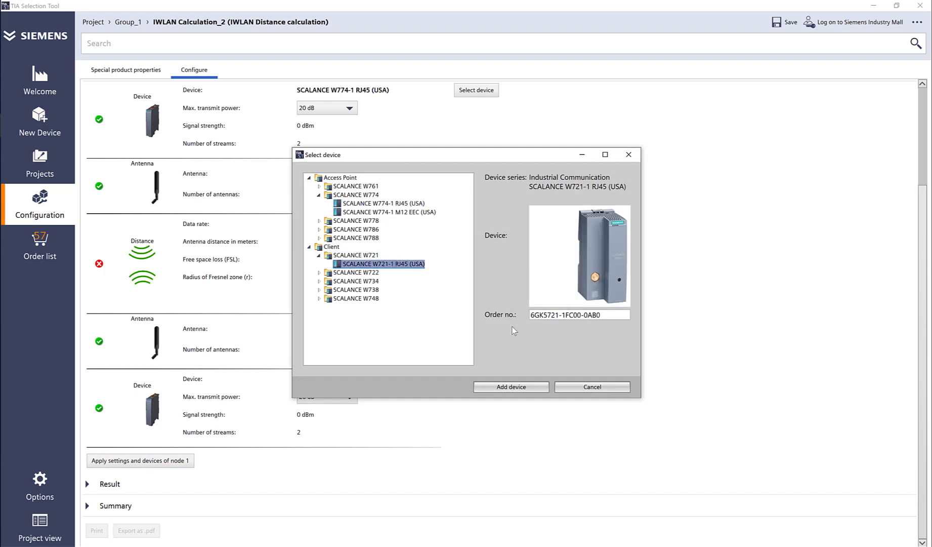
{"action": "double_click", "coordinate": [354, 272]}
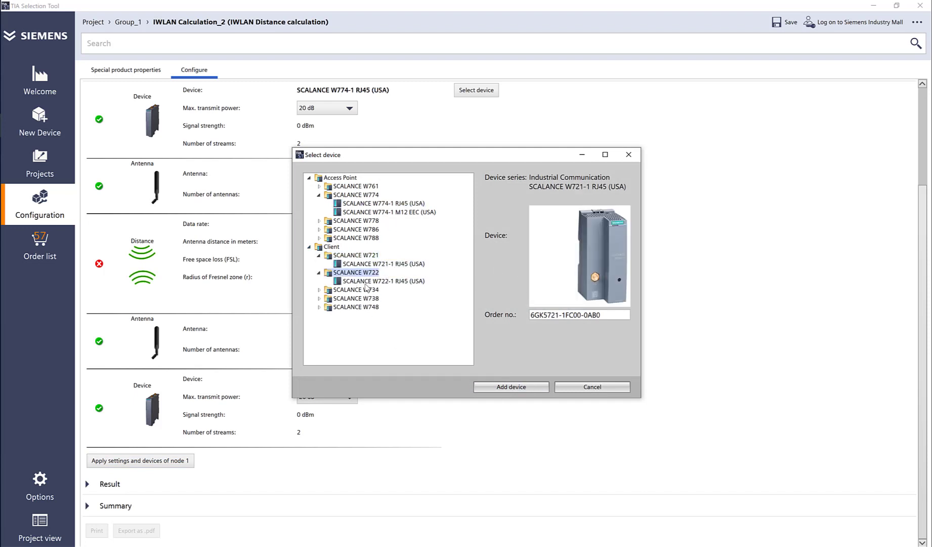
{"action": "left_click", "coordinate": [359, 281]}
{"action": "double_click", "coordinate": [354, 289]}
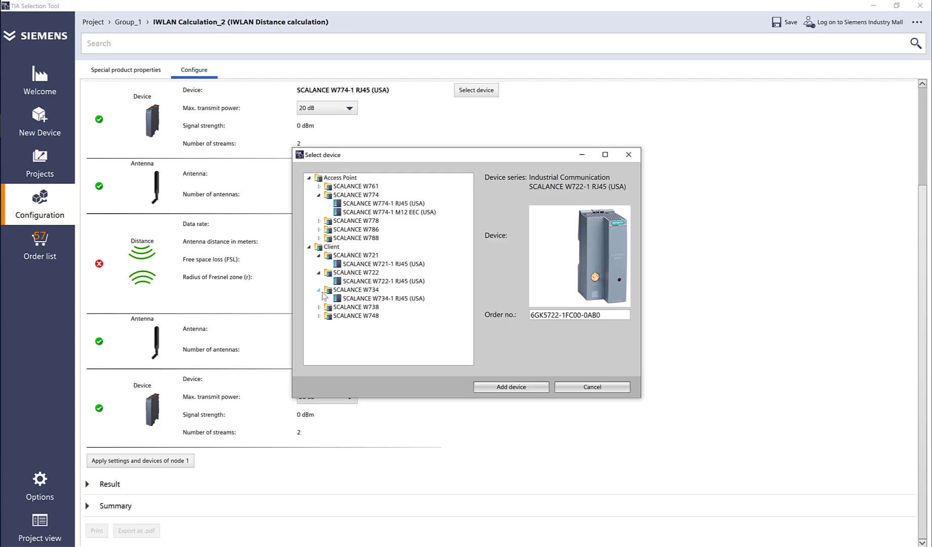
{"action": "left_click", "coordinate": [361, 298]}
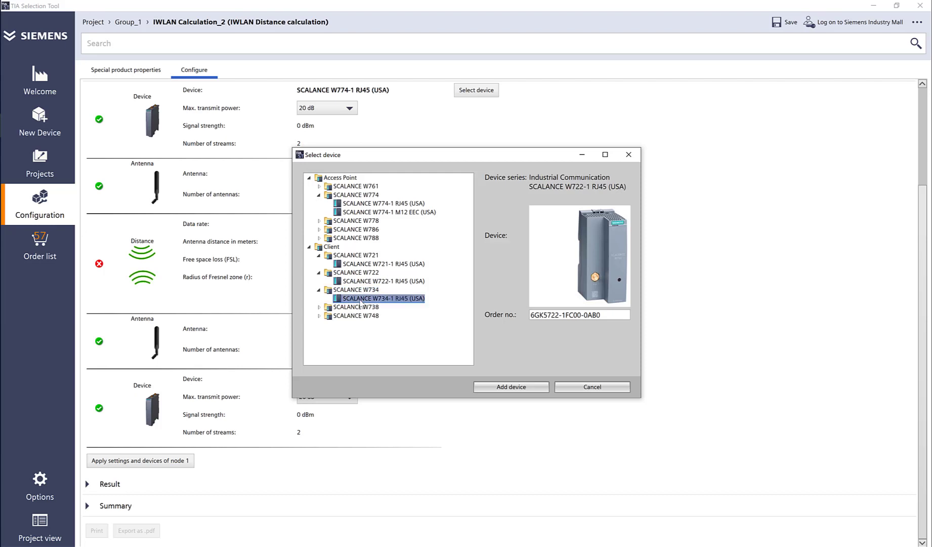
{"action": "left_click", "coordinate": [502, 387]}
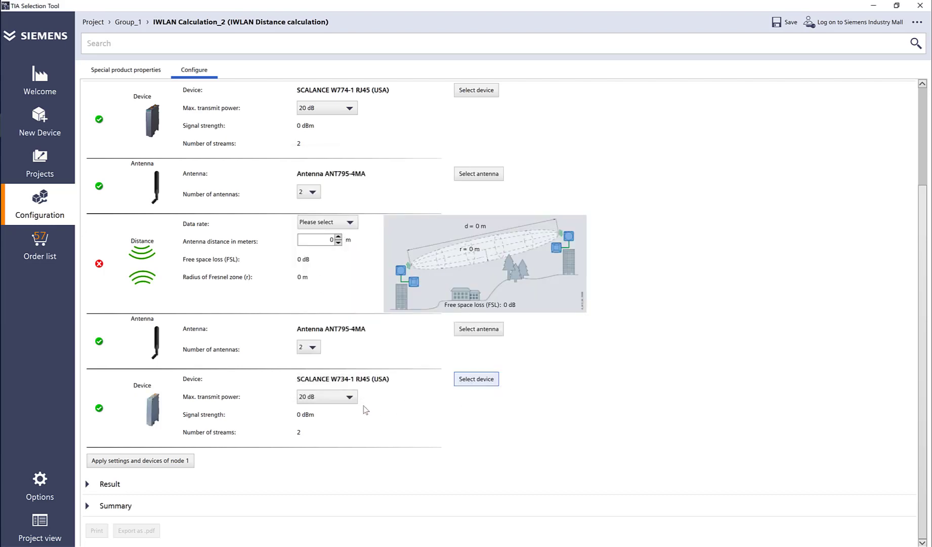
- Set a 86,7 Mbit/s data rate and 150 m antenna distance, then review the -83.62 dB free space loss result
{"action": "scroll", "coordinate": [641, 374], "scroll_direction": "up", "scroll_amount": 1}
{"action": "left_click", "coordinate": [332, 295]}
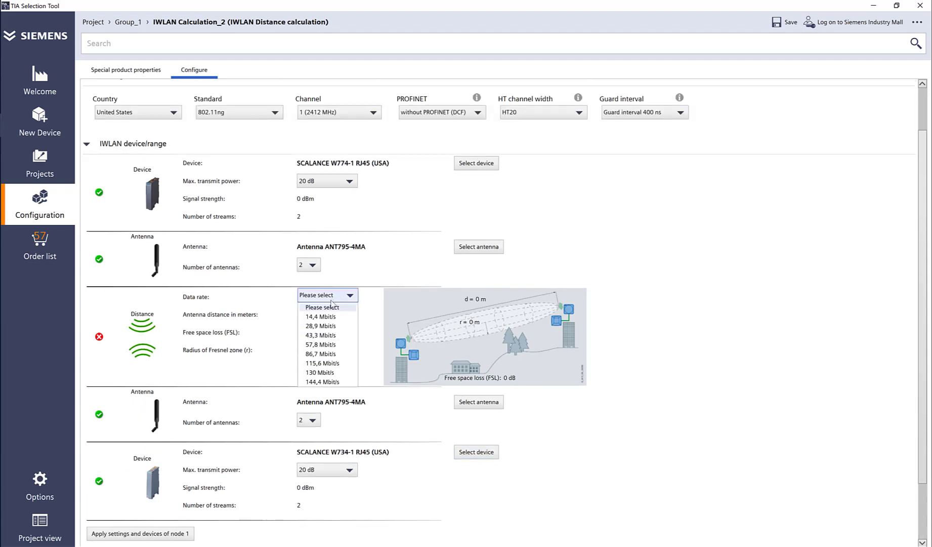
{"action": "left_click", "coordinate": [320, 354]}
{"action": "left_click", "coordinate": [325, 314]}
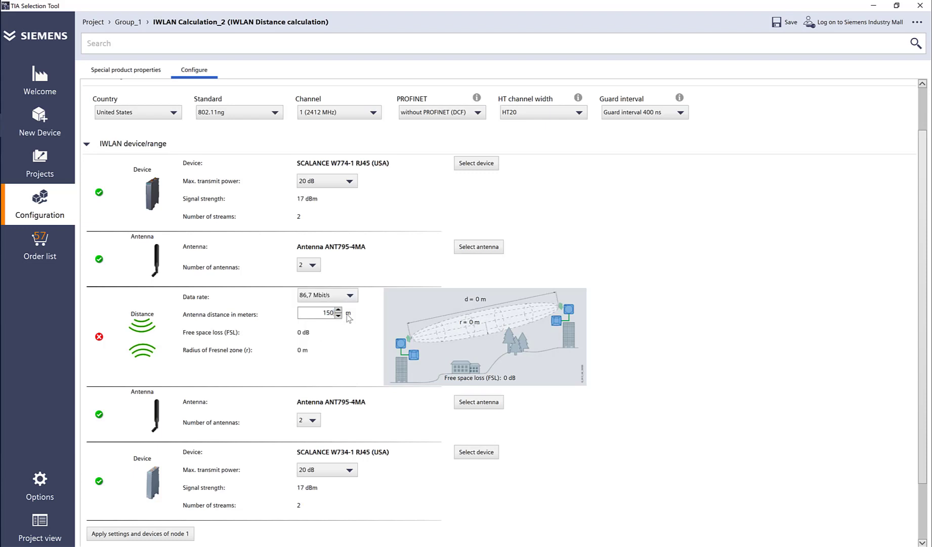
{"action": "key", "text": "Return"}
{"action": "scroll", "coordinate": [756, 349], "scroll_direction": "down", "scroll_amount": 1}
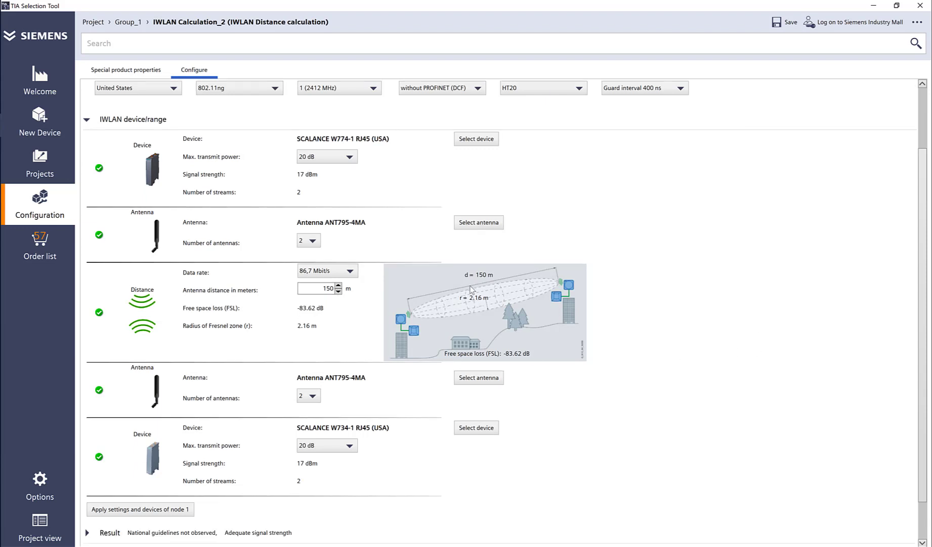
{"action": "scroll", "coordinate": [732, 330], "scroll_direction": "down", "scroll_amount": 2}
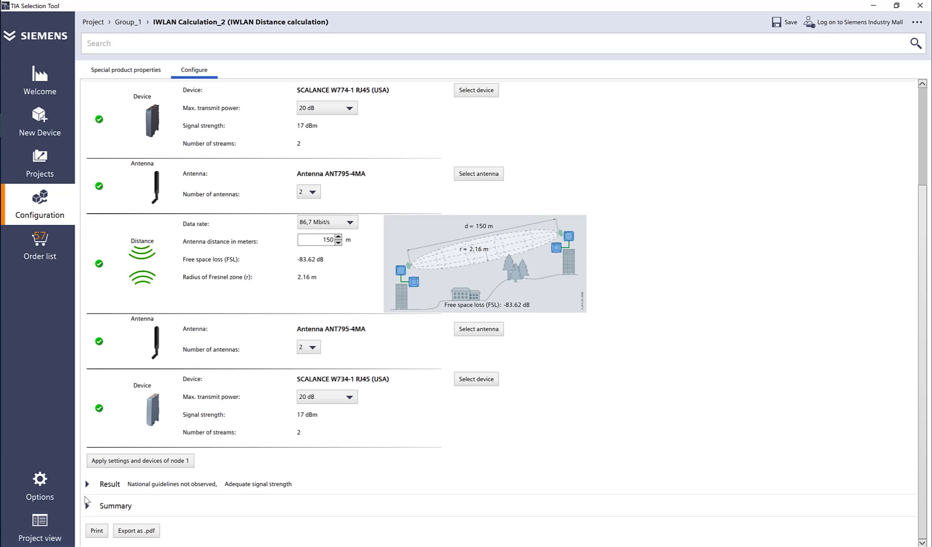
- Expand the calculation results and review them
{"action": "left_click", "coordinate": [89, 484]}
{"action": "scroll", "coordinate": [351, 481], "scroll_direction": "down", "scroll_amount": 5}
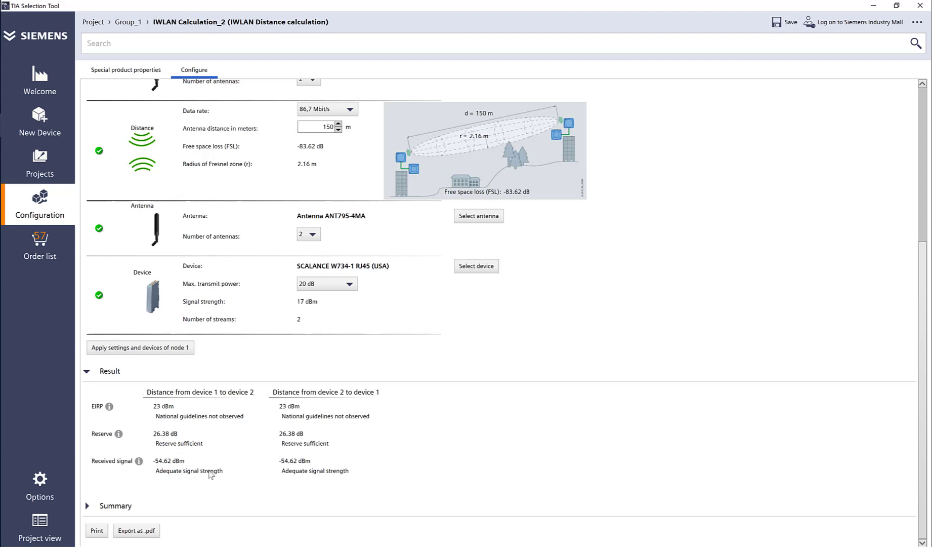
{"action": "scroll", "coordinate": [333, 469], "scroll_direction": "up", "scroll_amount": 1}
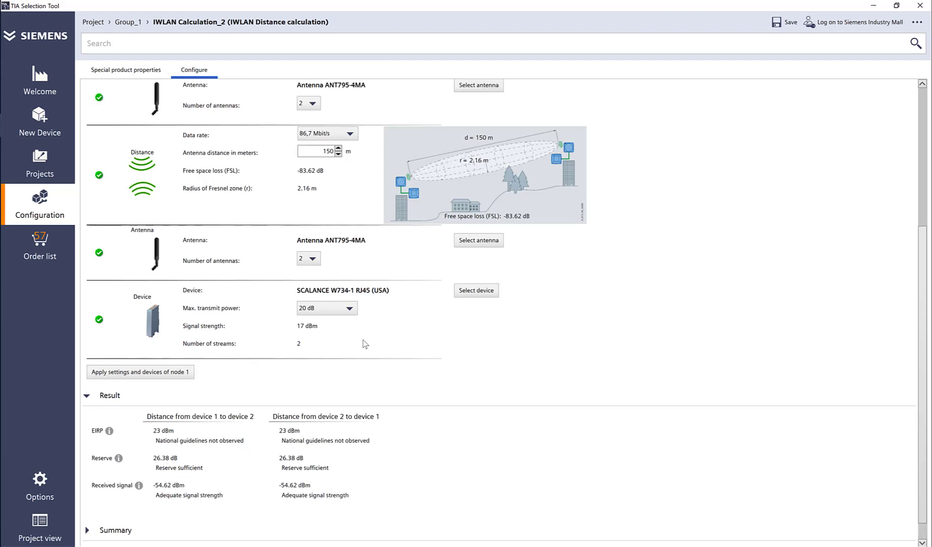
- Lower the second device's max. transmit power through 16 and 14 dB down to 13 dB
{"action": "left_click", "coordinate": [349, 308]}
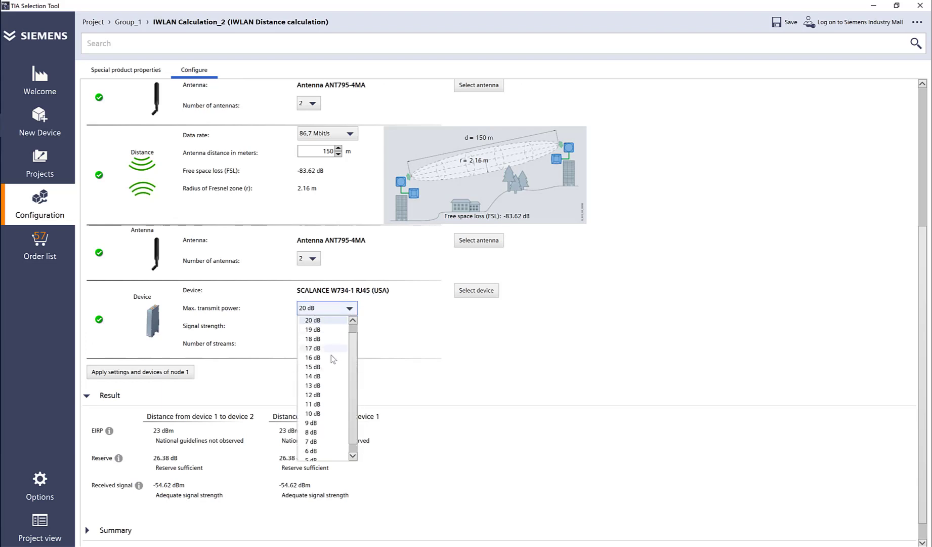
{"action": "left_click", "coordinate": [251, 338]}
{"action": "left_click", "coordinate": [342, 310]}
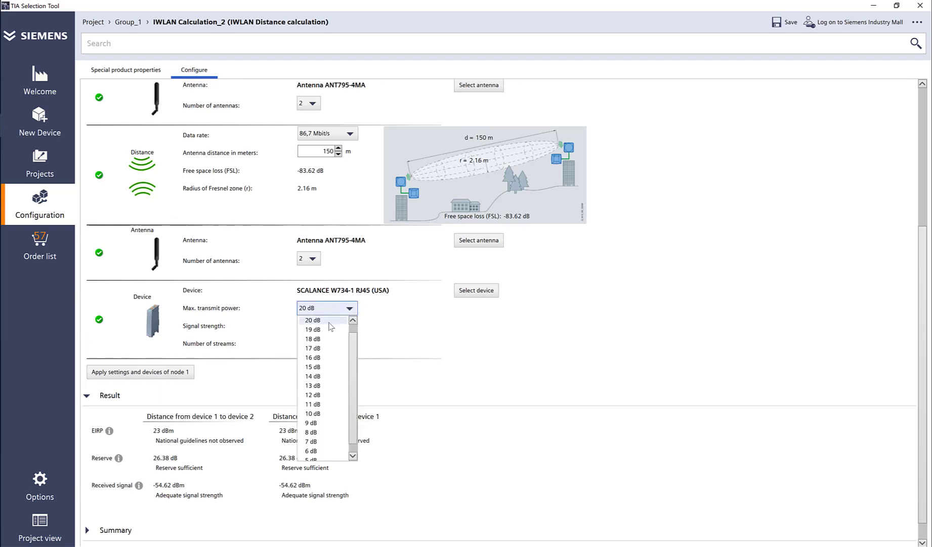
{"action": "left_click", "coordinate": [314, 358]}
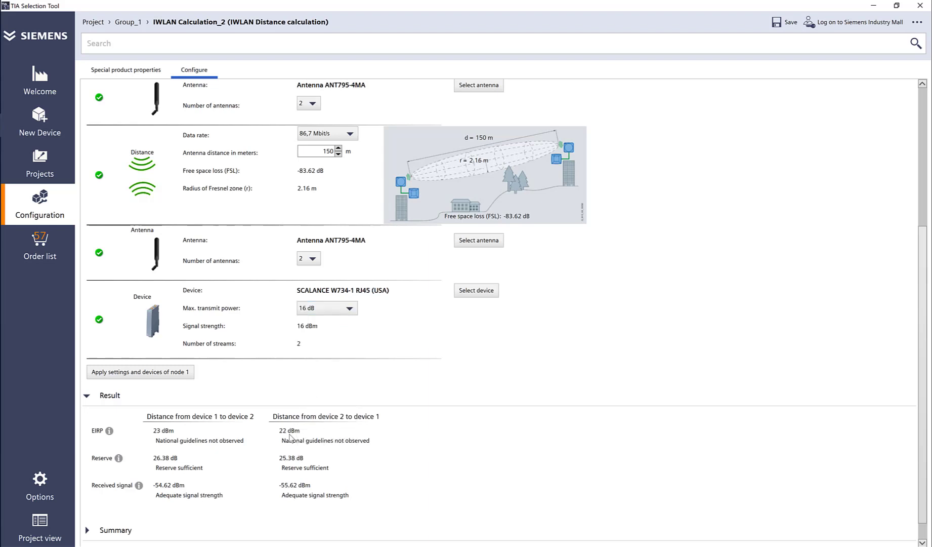
{"action": "left_click", "coordinate": [334, 310]}
{"action": "left_click", "coordinate": [321, 368]}
{"action": "left_click", "coordinate": [331, 309]}
{"action": "left_click", "coordinate": [321, 377]}
- Set the first device's max. transmit power to 13 dB, giving 19 dBm EIRP
{"action": "scroll", "coordinate": [655, 339], "scroll_direction": "up", "scroll_amount": 2}
{"action": "scroll", "coordinate": [655, 339], "scroll_direction": "up", "scroll_amount": 1}
{"action": "left_click", "coordinate": [334, 165]}
{"action": "left_click", "coordinate": [313, 242]}
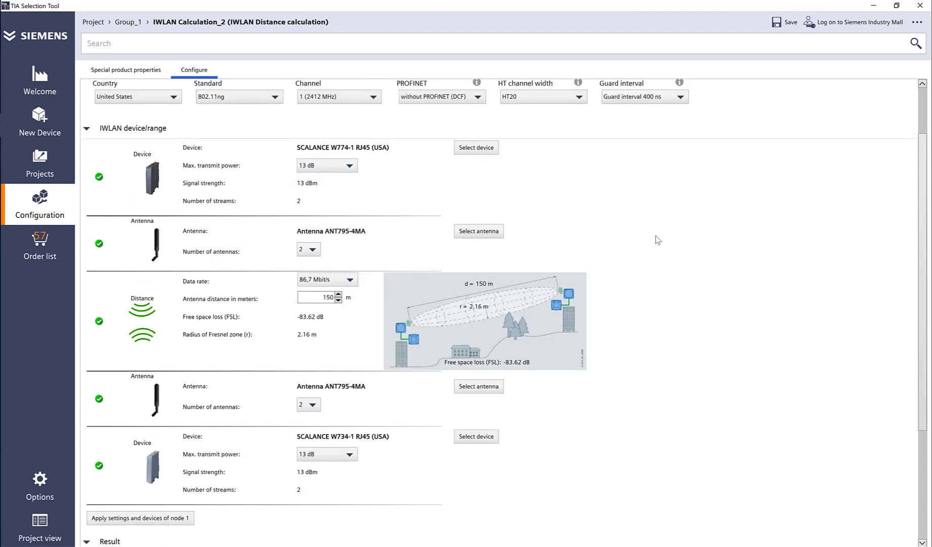
{"action": "scroll", "coordinate": [658, 239], "scroll_direction": "down", "scroll_amount": 4}
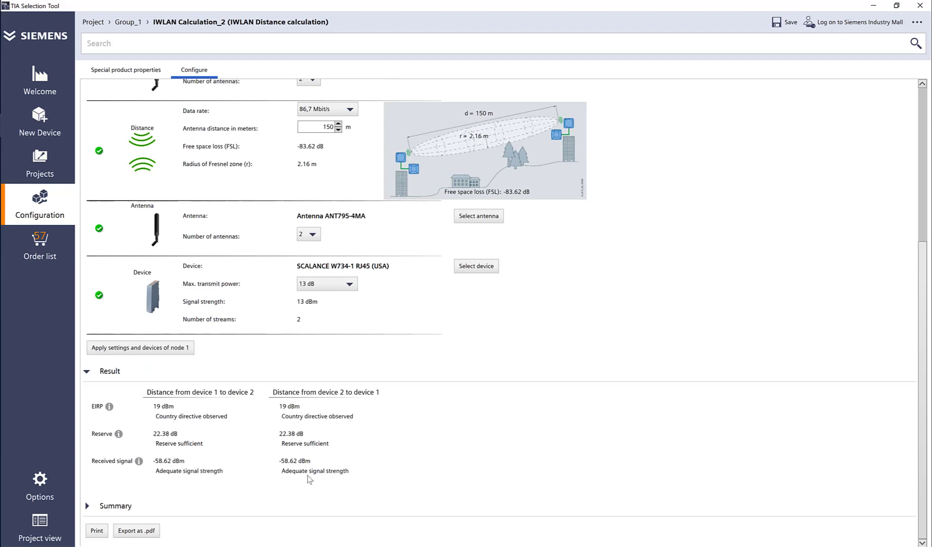
- Print the report via Microsoft Print to PDF, overwriting WiFi.pdf on the Desktop
{"action": "left_click", "coordinate": [96, 530]}
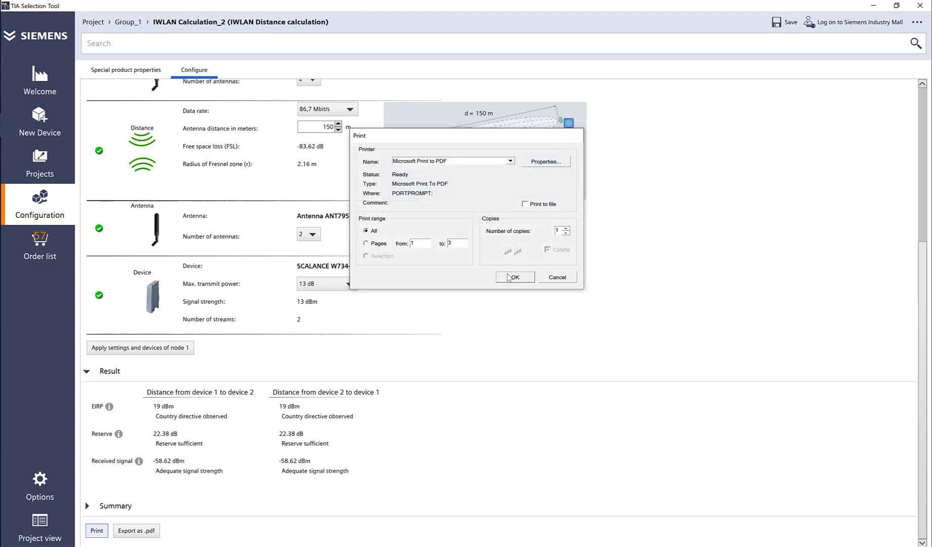
{"action": "left_click", "coordinate": [512, 277]}
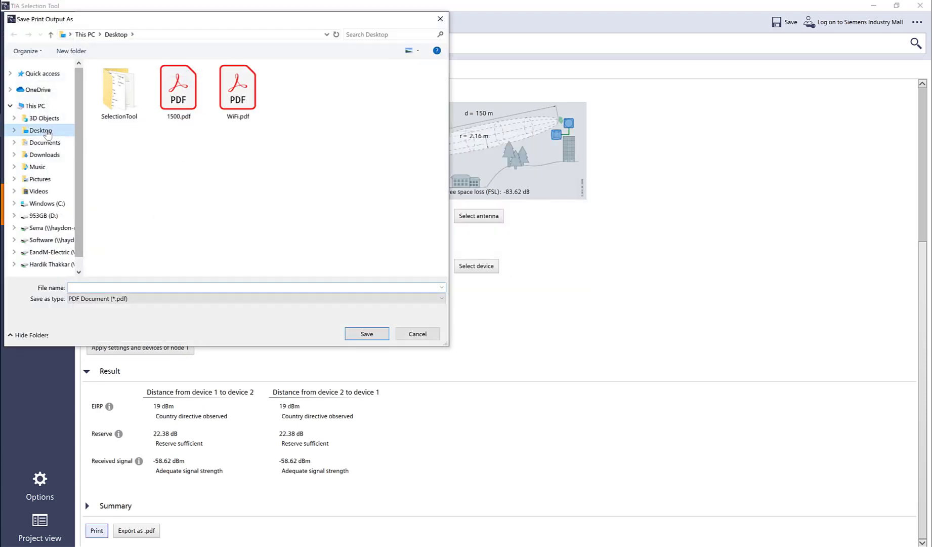
{"action": "double_click", "coordinate": [248, 93]}
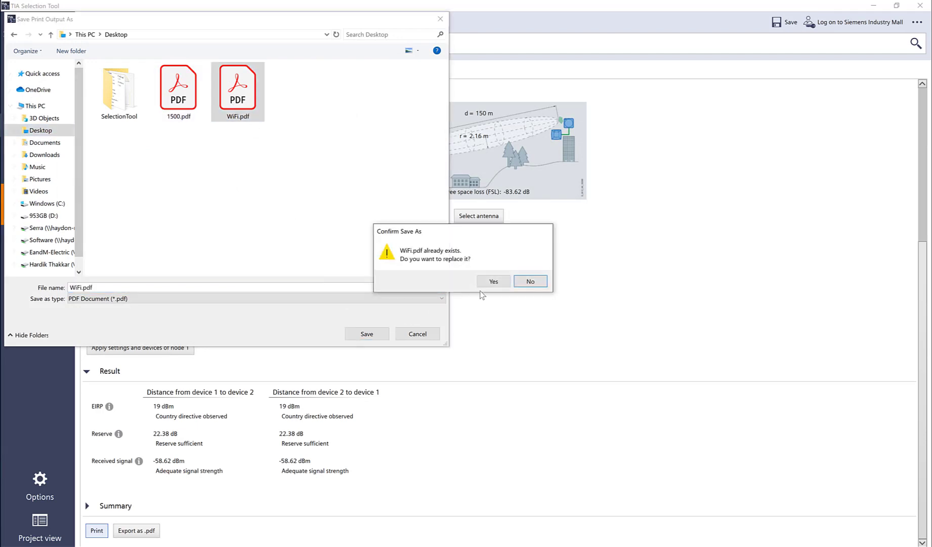
{"action": "left_click", "coordinate": [492, 282]}
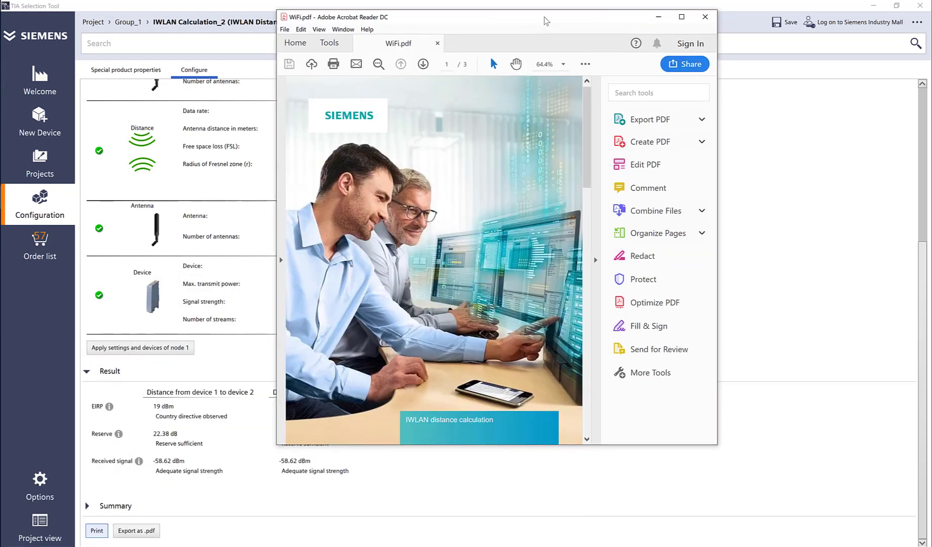
- Maximize Acrobat, switch WiFi.pdf to One Full Page view, and page through the report
{"action": "double_click", "coordinate": [545, 21]}
{"action": "left_click", "coordinate": [535, 53]}
{"action": "left_click", "coordinate": [567, 80]}
{"action": "scroll", "coordinate": [409, 229], "scroll_direction": "down", "scroll_amount": 1}
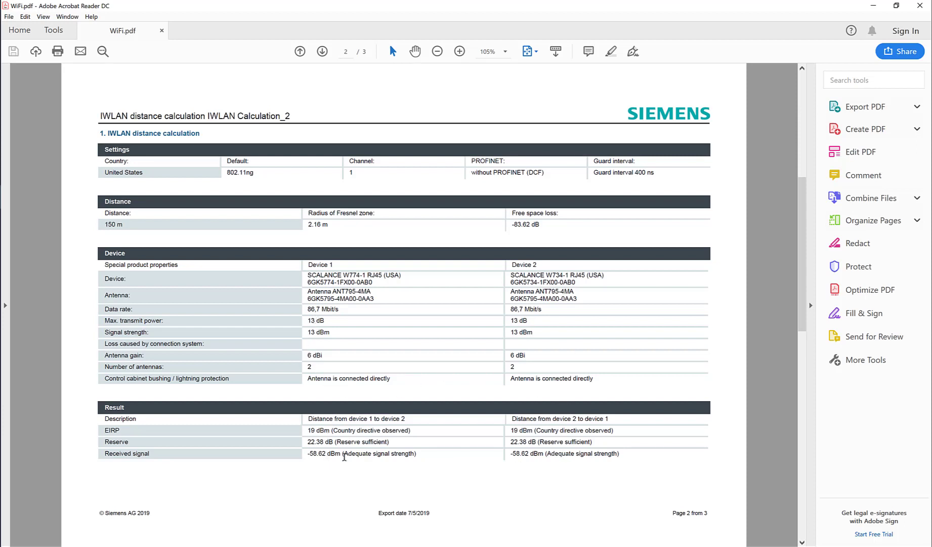
{"action": "scroll", "coordinate": [349, 453], "scroll_direction": "down", "scroll_amount": 2}
{"action": "scroll", "coordinate": [360, 447], "scroll_direction": "up", "scroll_amount": 2}
- Close Acrobat Reader and scroll back up to the IWLAN Calculation_2 configuration
{"action": "left_click", "coordinate": [920, 5]}
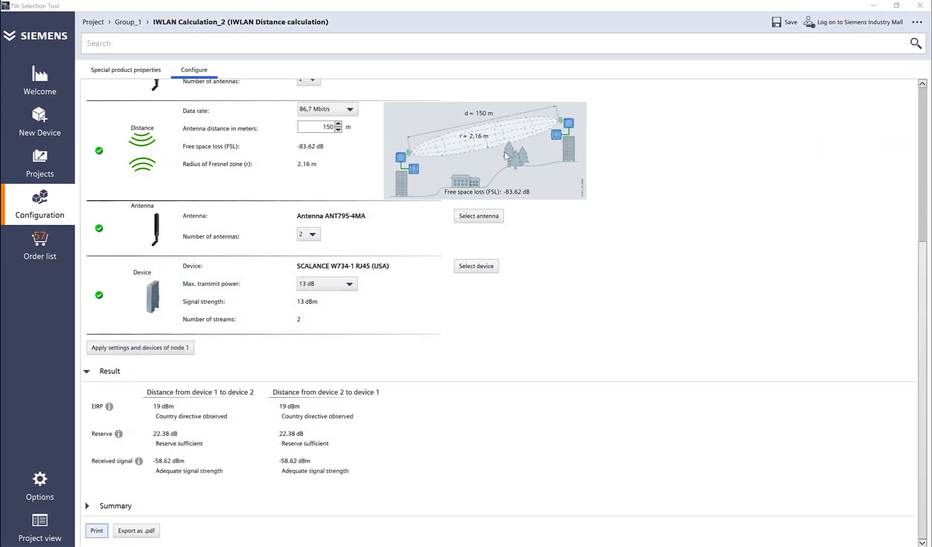
{"action": "scroll", "coordinate": [726, 202], "scroll_direction": "up", "scroll_amount": 1}
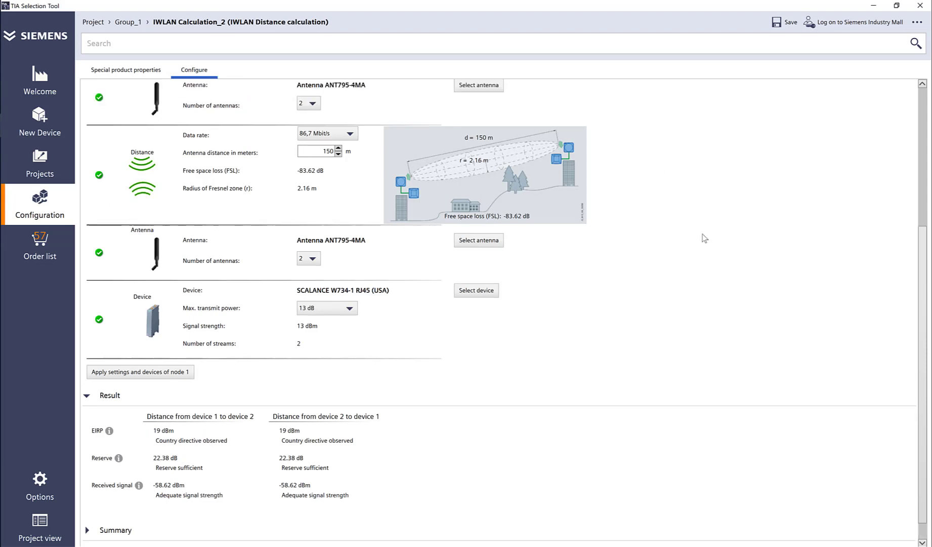
{"action": "scroll", "coordinate": [704, 238], "scroll_direction": "up", "scroll_amount": 1}
{"action": "scroll", "coordinate": [704, 238], "scroll_direction": "up", "scroll_amount": 2}
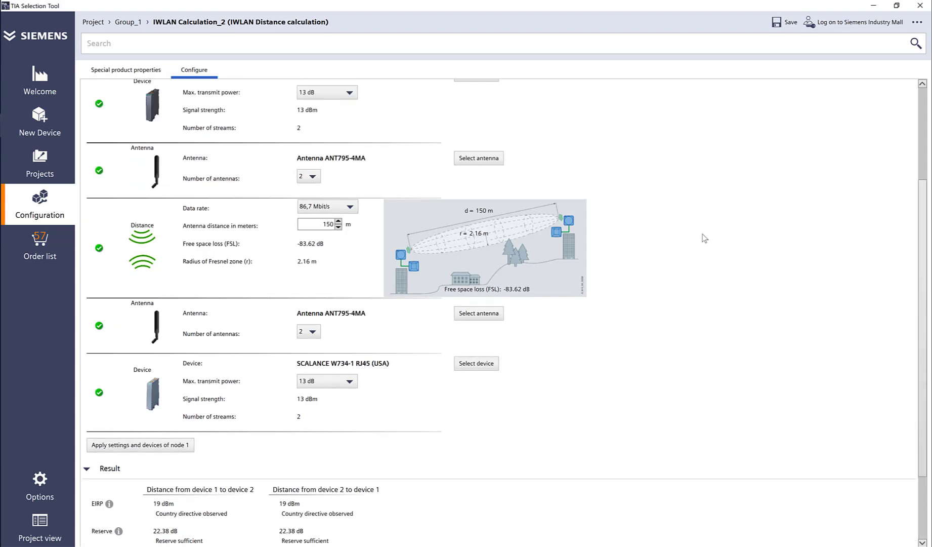